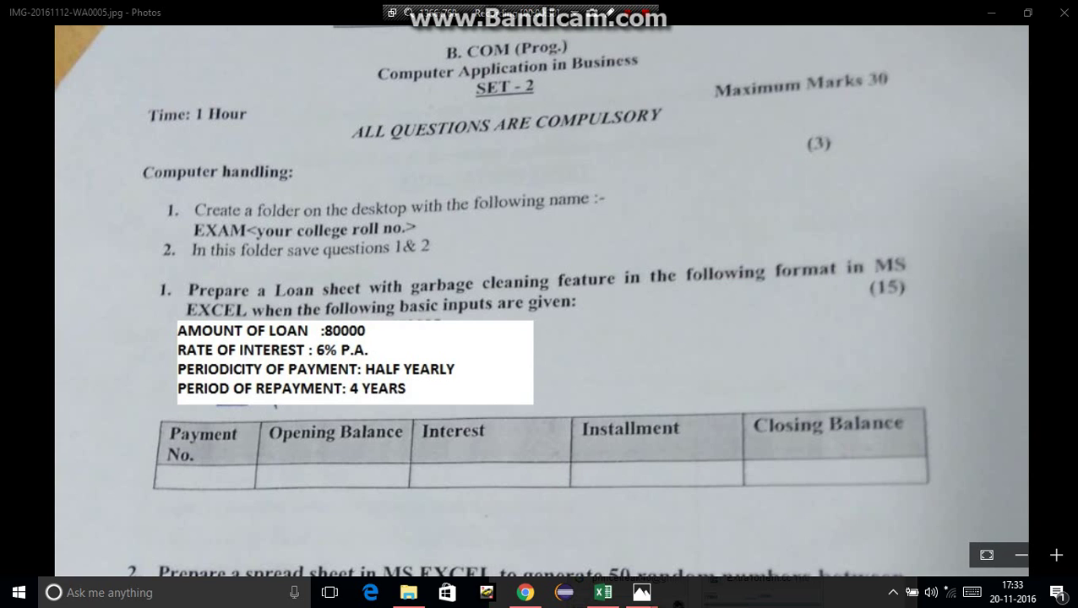
- Switch to Excel and merge and center cells F2:M3 on the loan sheet
mouse_move(603, 592)
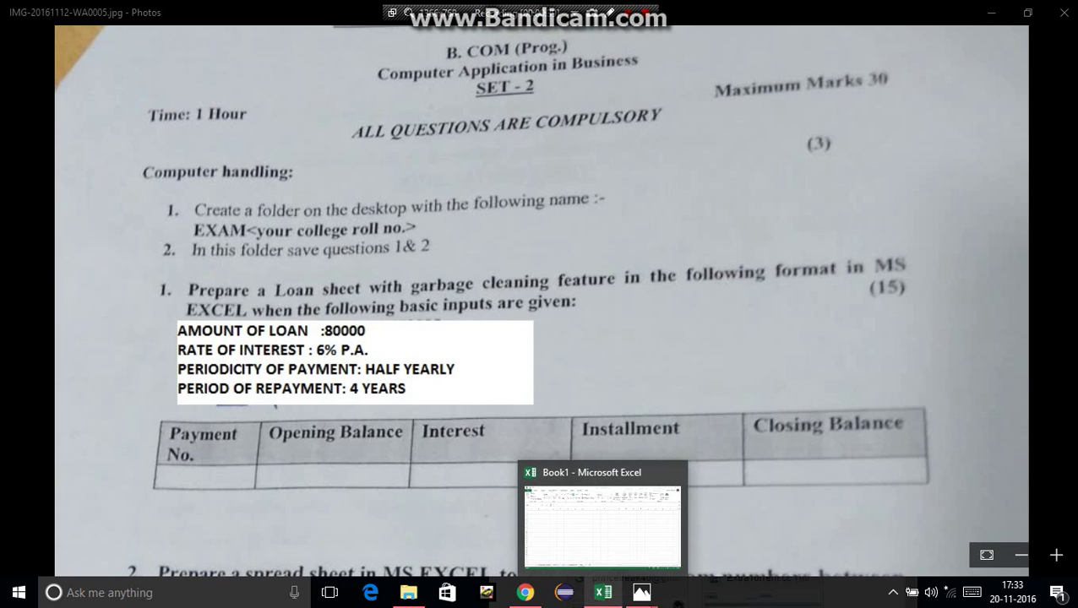
left_click(603, 592)
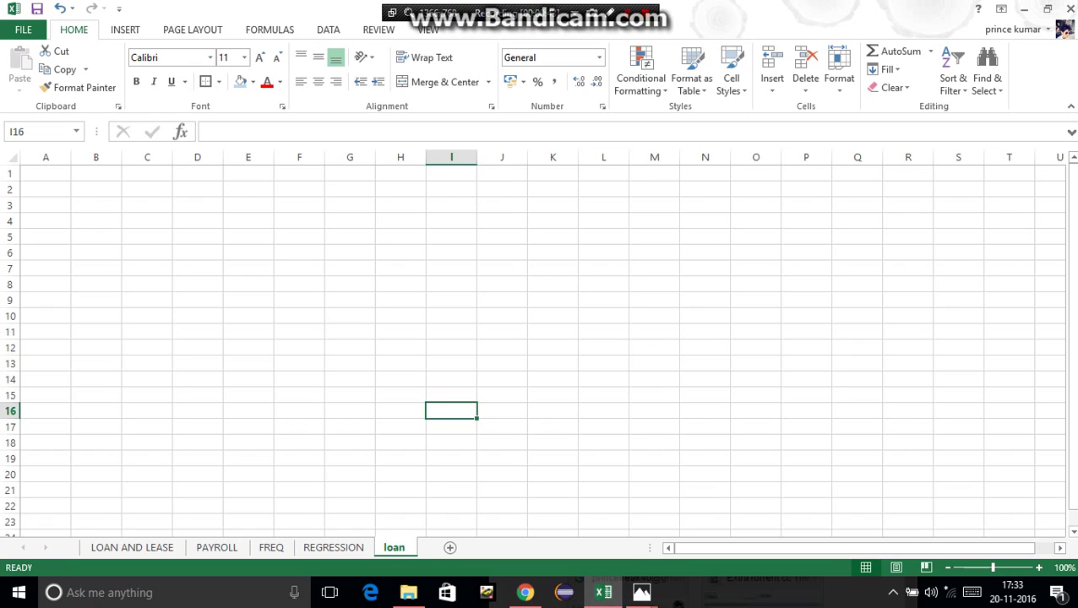
left_click_drag(299, 189, 659, 205)
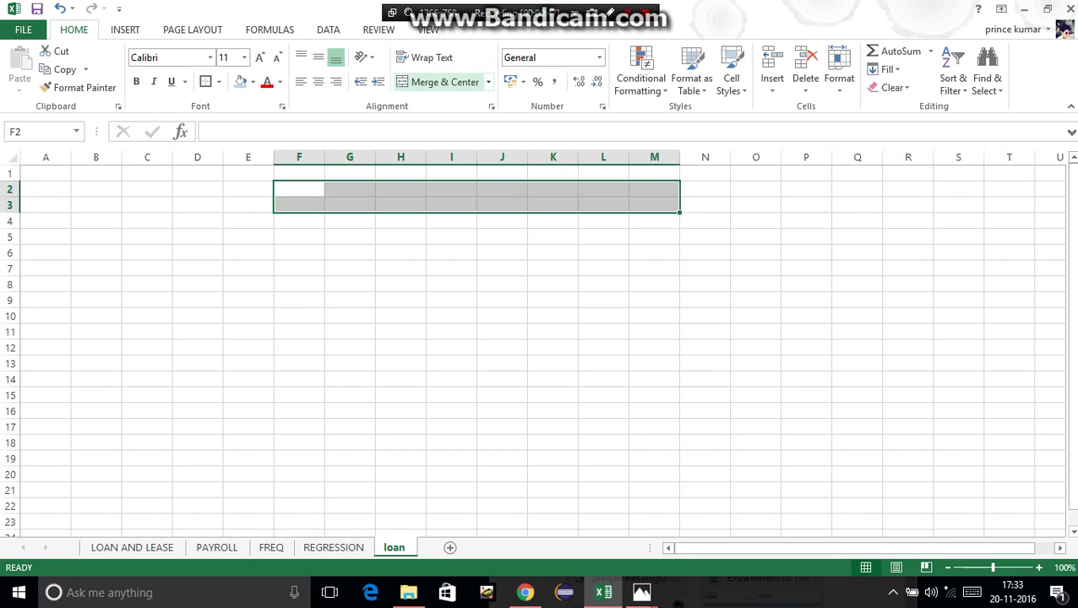
left_click(435, 82)
- Enter the title LOAN AND LEASE STATEMENT in the merged cell F2:M3
double_click(476, 198)
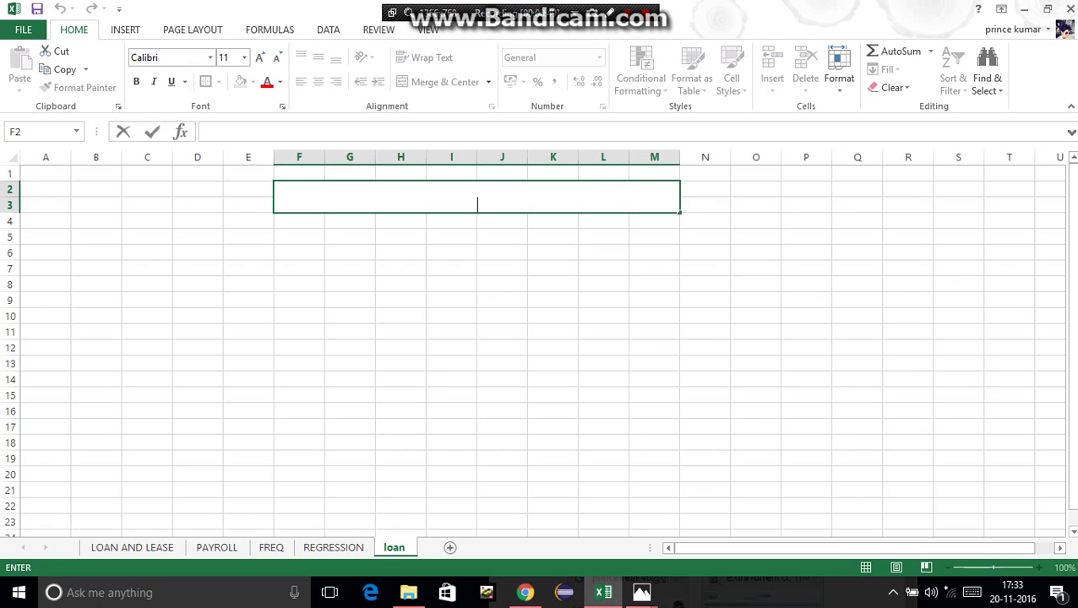
type("LOAN AN")
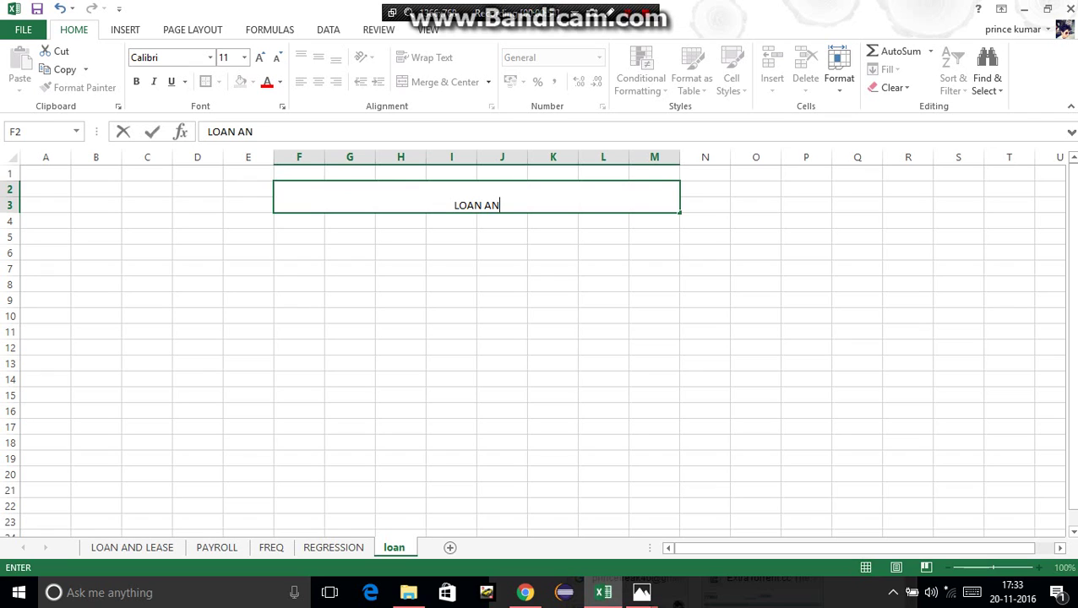
type("D LEASE ")
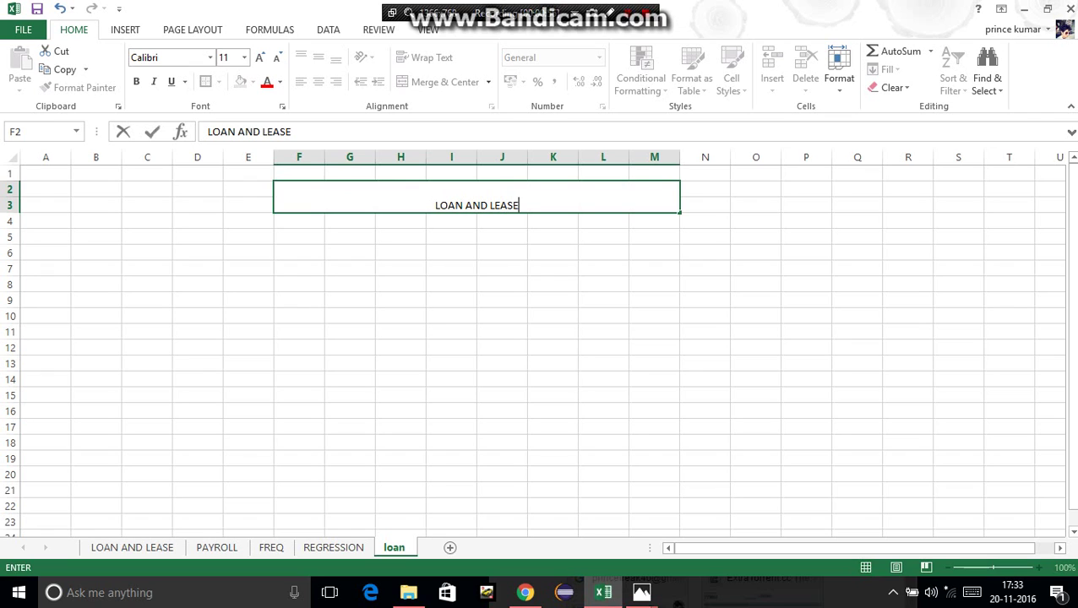
type("STAT")
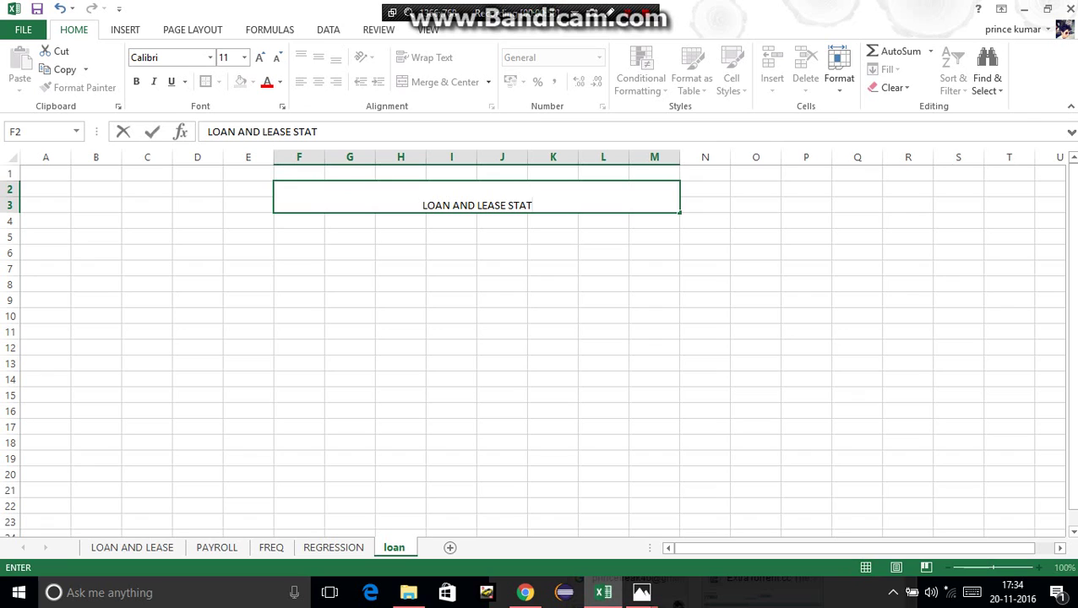
type("EMENT")
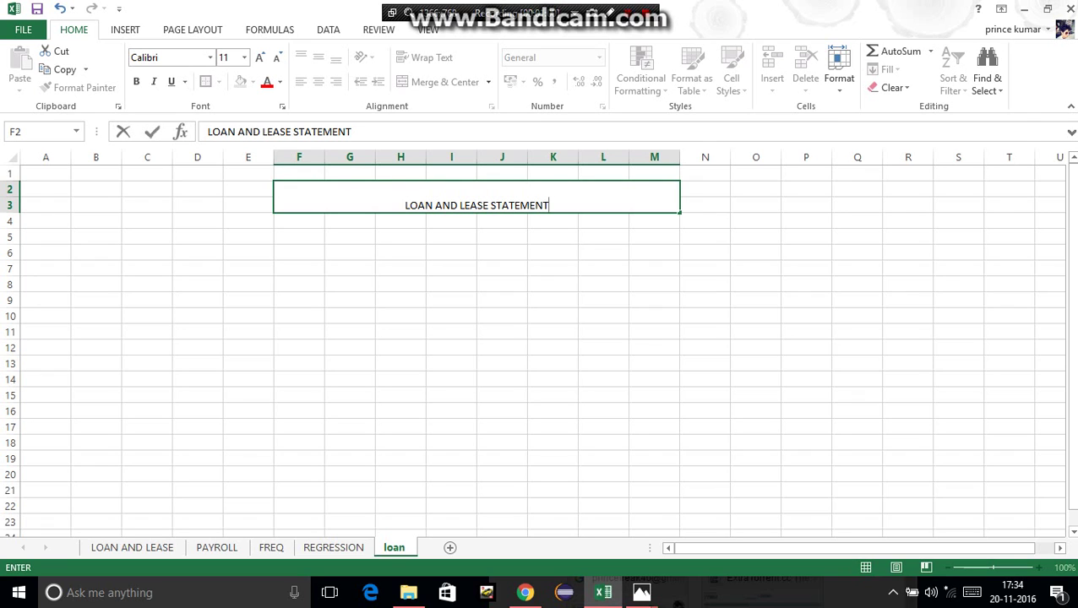
- Format the title LOAN AND LEASE STATEMENT as 18 pt, bold and underlined
left_click_drag(549, 206, 393, 205)
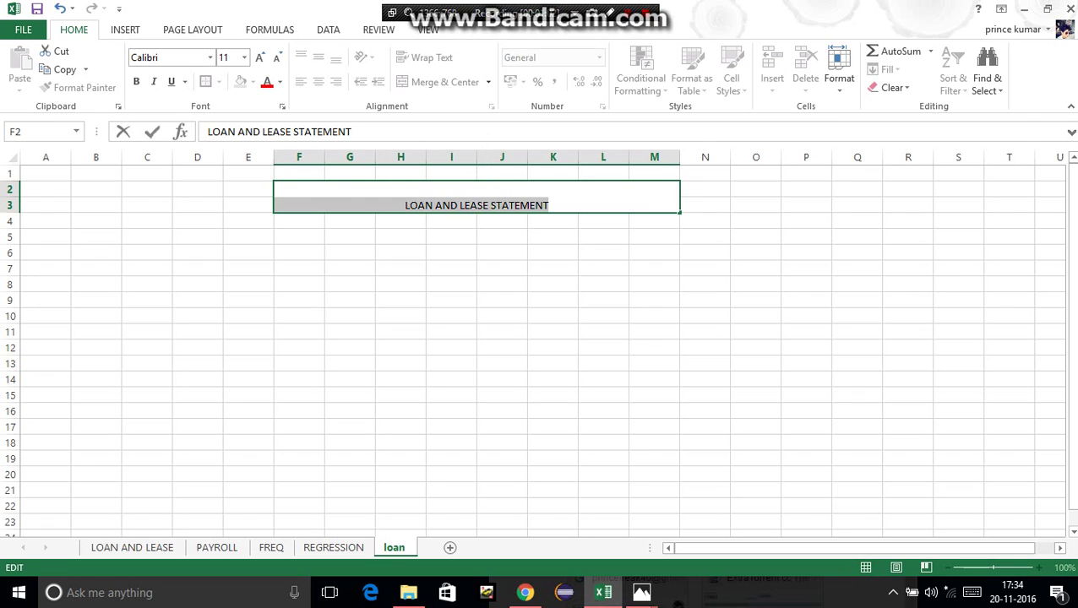
left_click(259, 56)
left_click(260, 56)
left_click(259, 56)
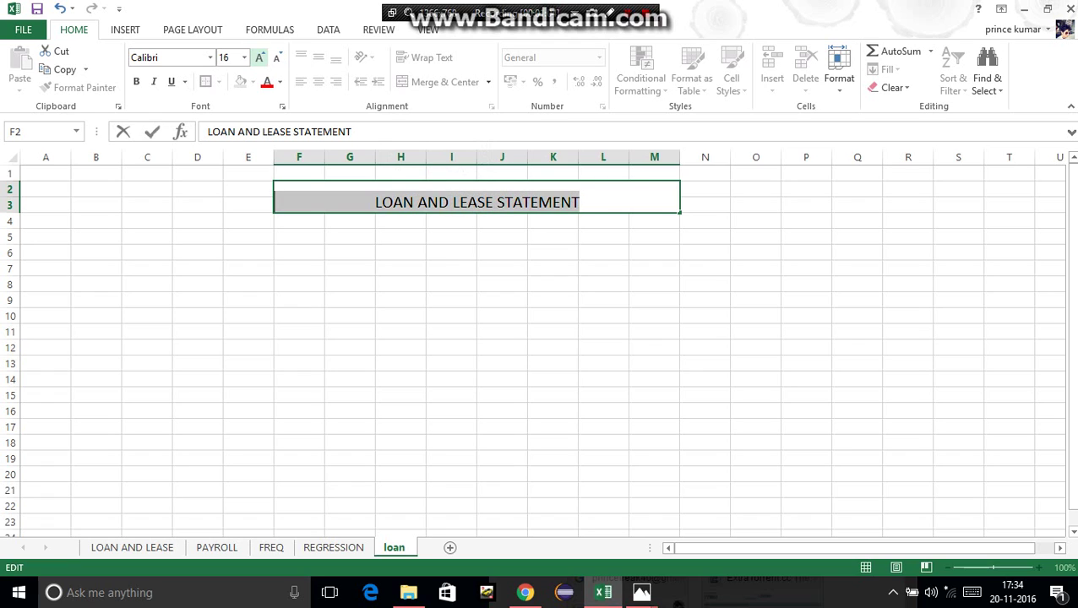
left_click(260, 56)
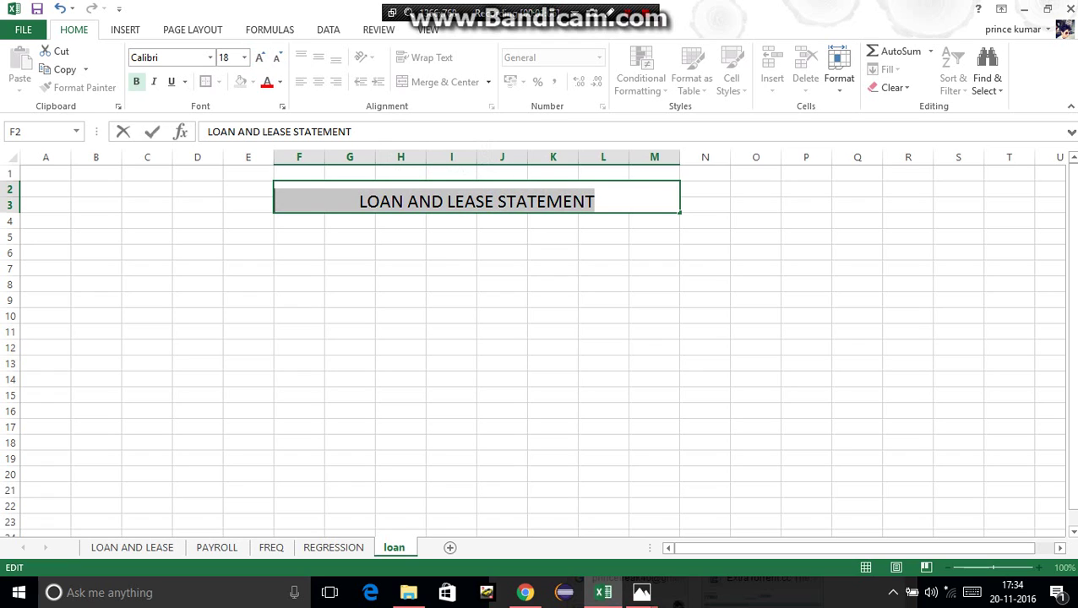
left_click(136, 81)
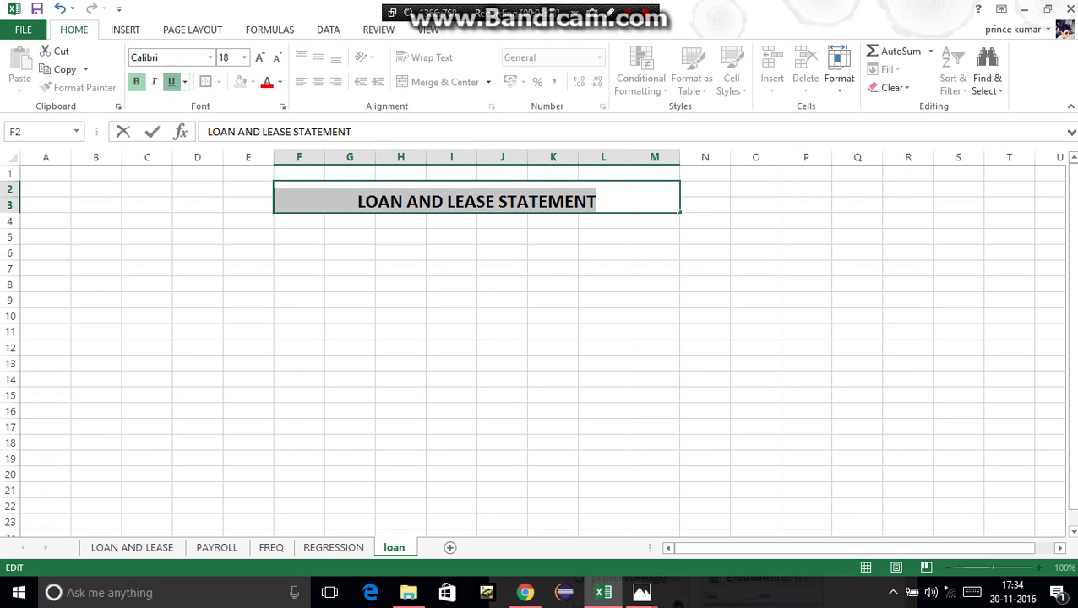
left_click(170, 81)
left_click(247, 285)
left_click(422, 199)
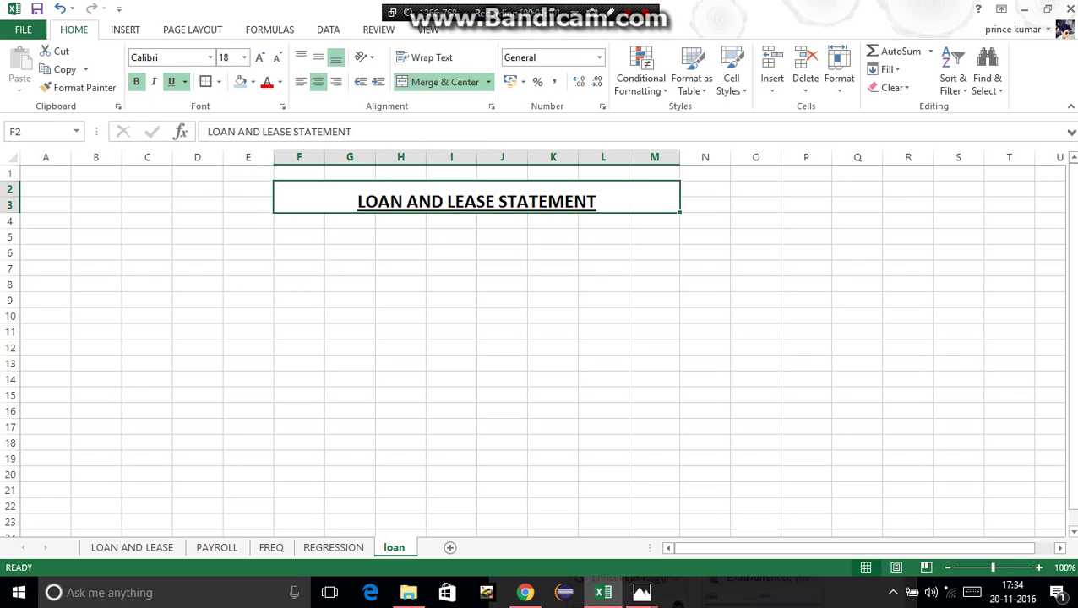
- Enter the labels LOAN AMOUNT in C5 and YEARS OF REPAYMENT in C6
left_click(299, 220)
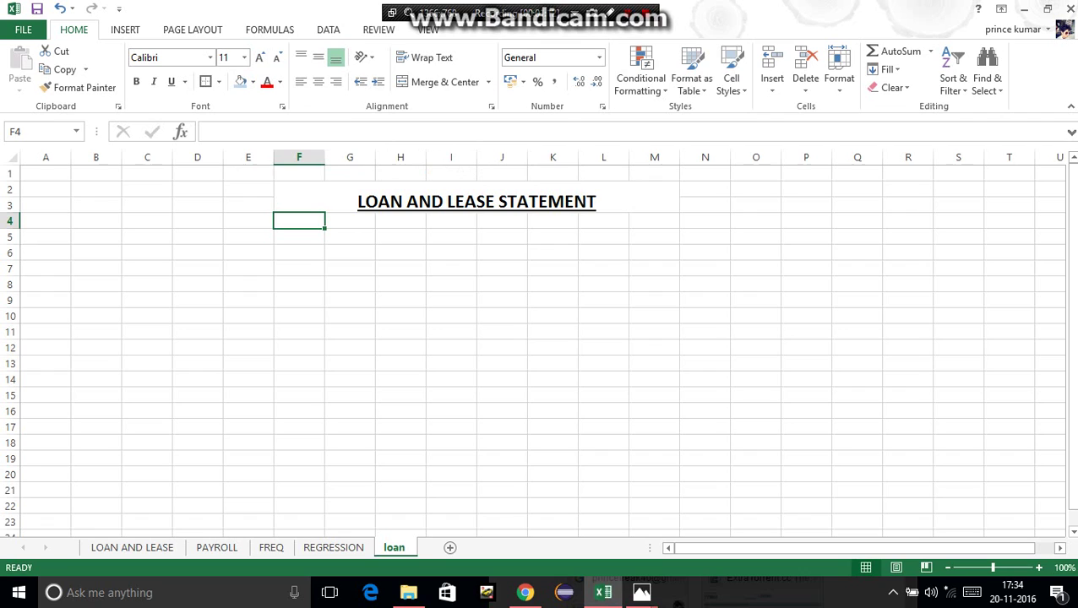
left_click(147, 237)
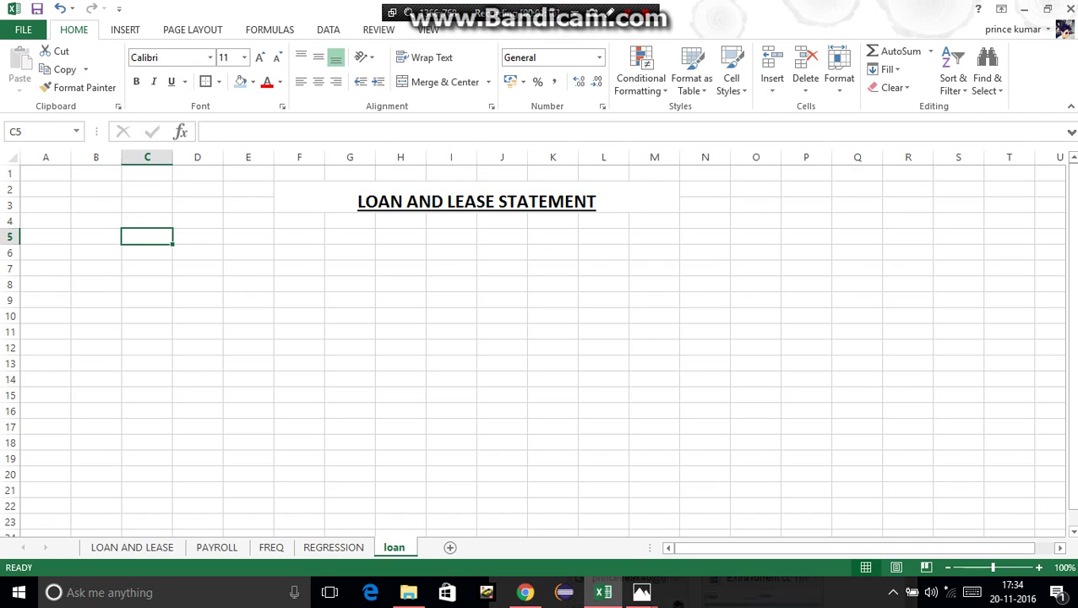
type("LOAN  AMOUN")
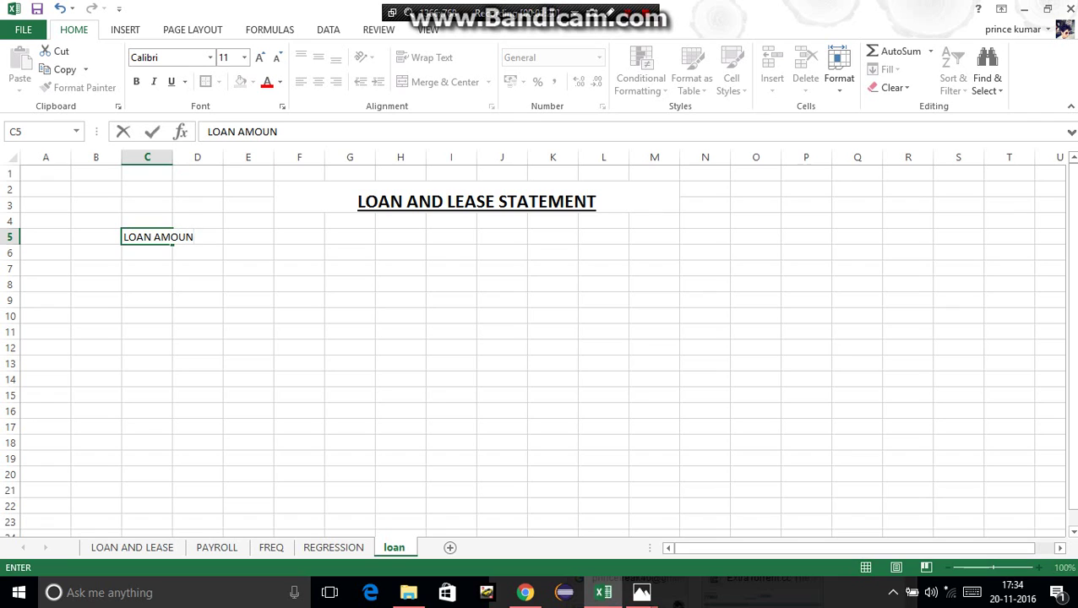
type("T")
key("Return")
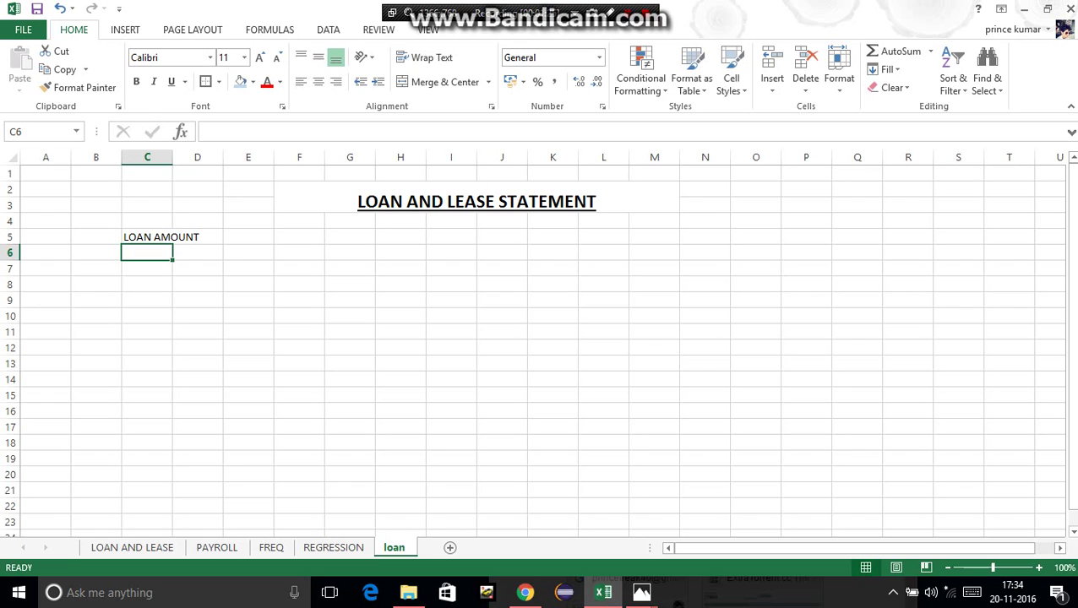
type("YE")
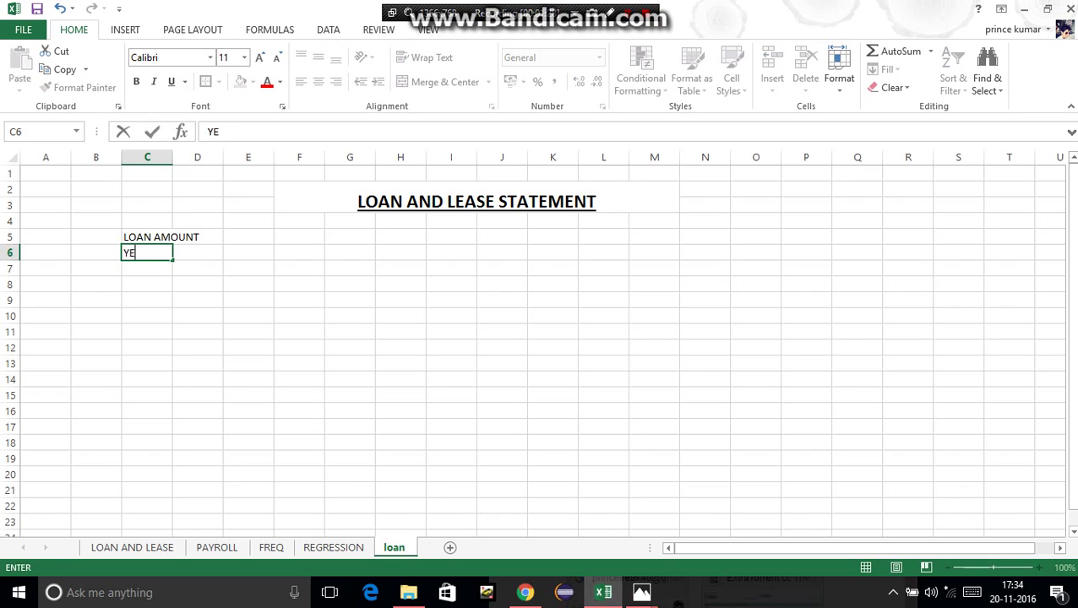
type("ARS OF REPAYMEN")
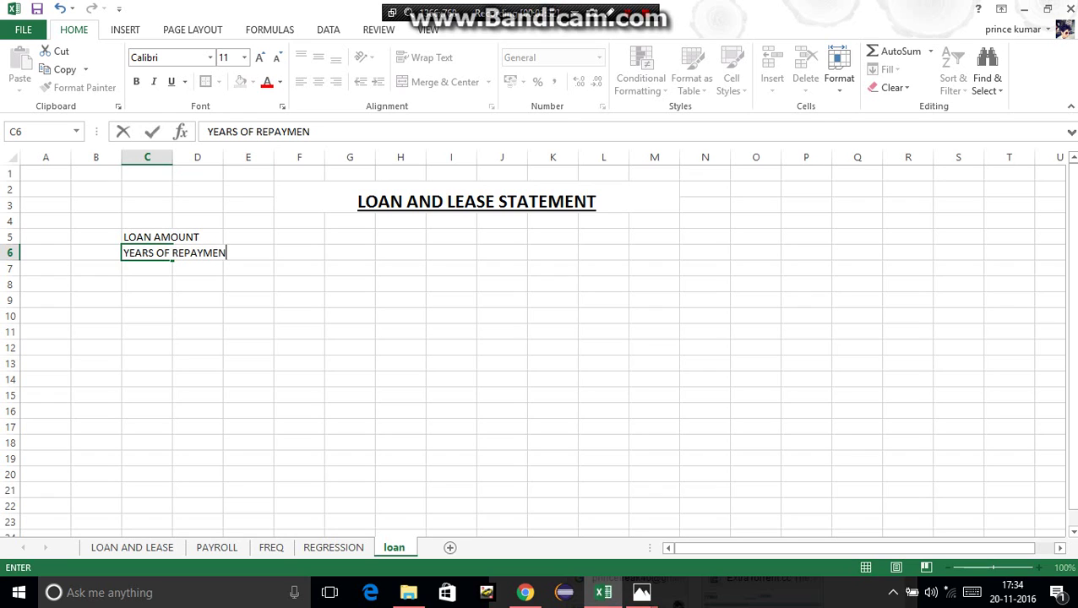
type("T")
key("Return")
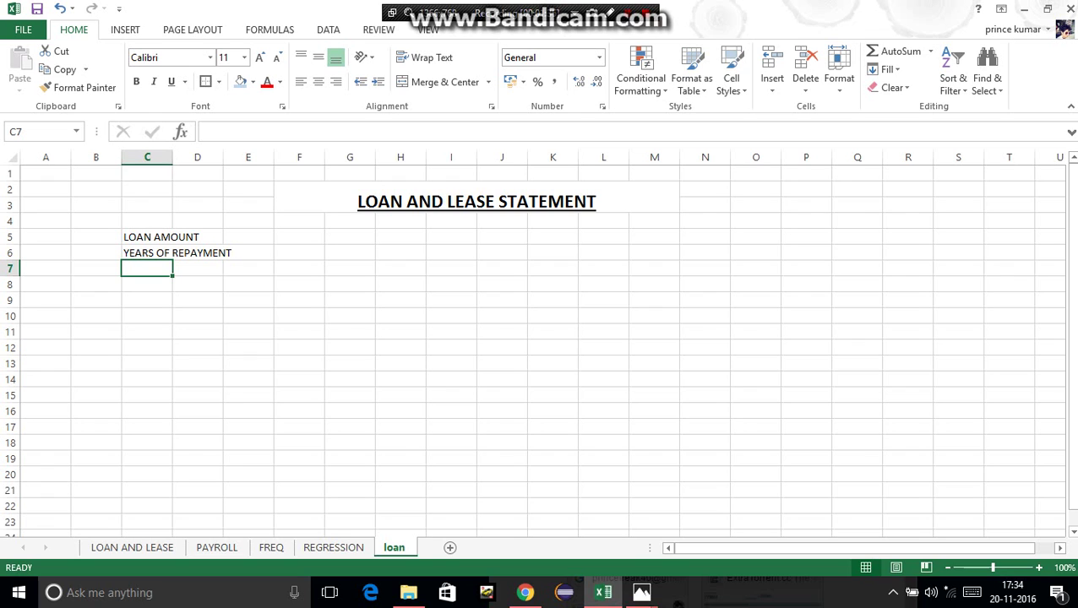
- Widen column C and enter the labels RATE OF INT. in C7 and EFFECTIVE RATE in C8
left_click_drag(172, 157, 221, 157)
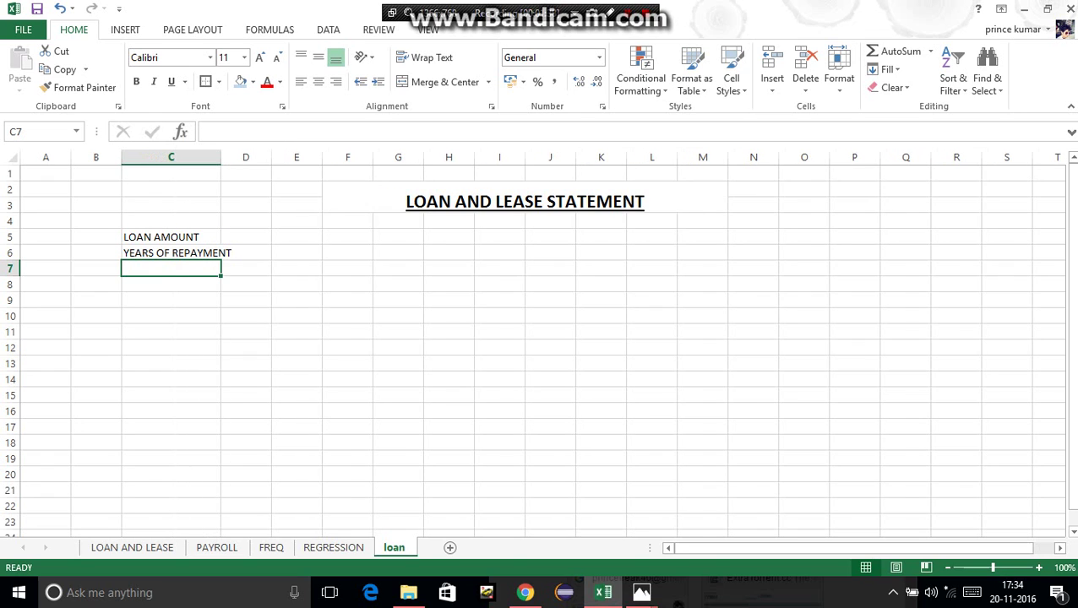
type("RATE I")
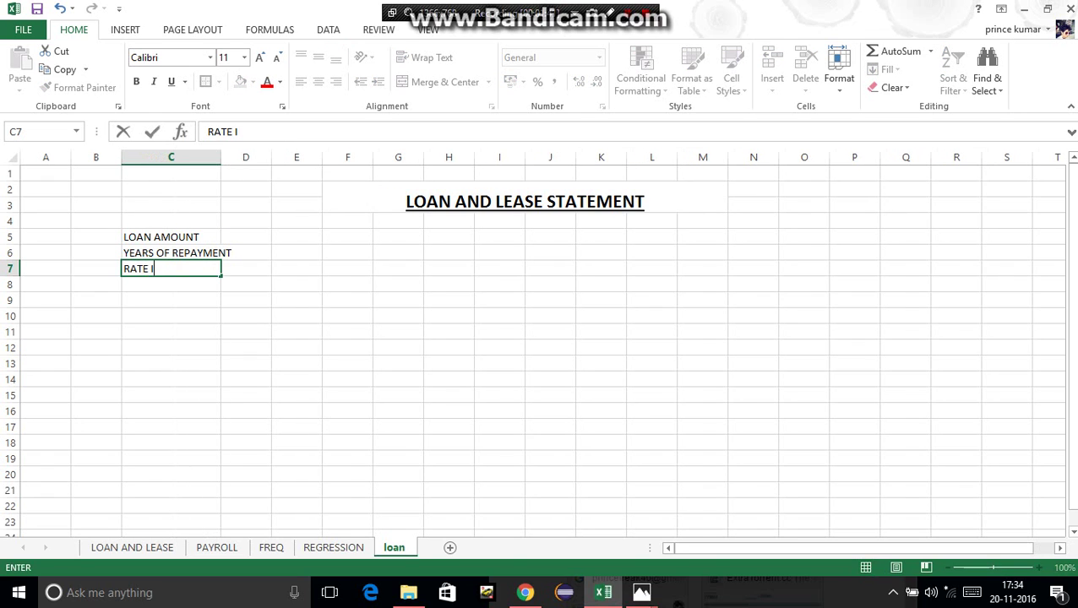
key("BackSpace")
type("OF INT.")
key("Return")
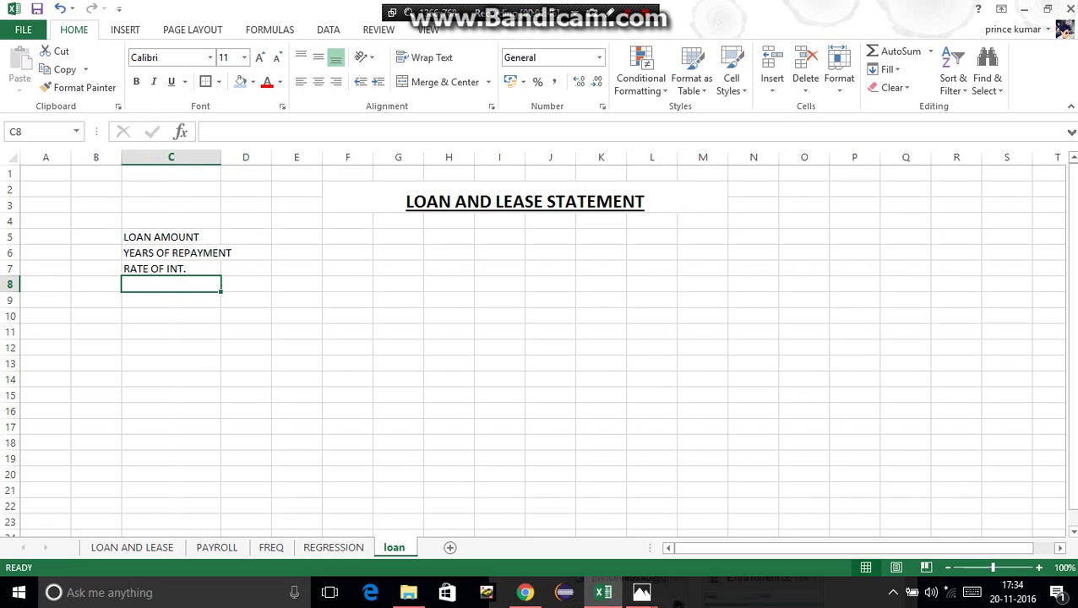
type("EFFEC")
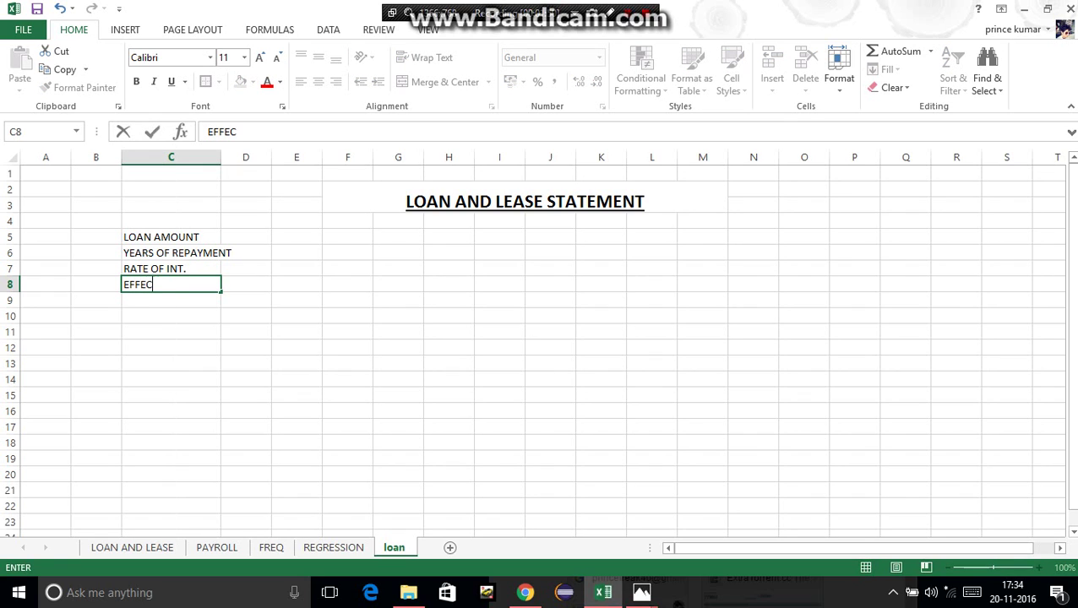
type("TIVE RATE")
key("Return")
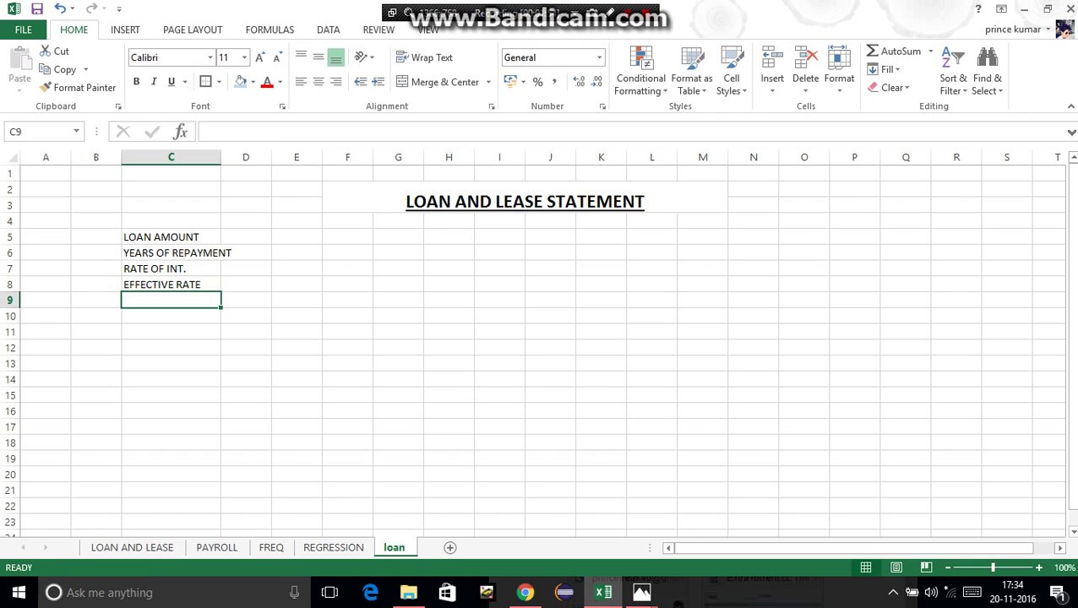
- Enter the labels NO. OF INSTALLMENTS in C9 and AMOUNT OF INSTALLMENT in C10
type("NO")
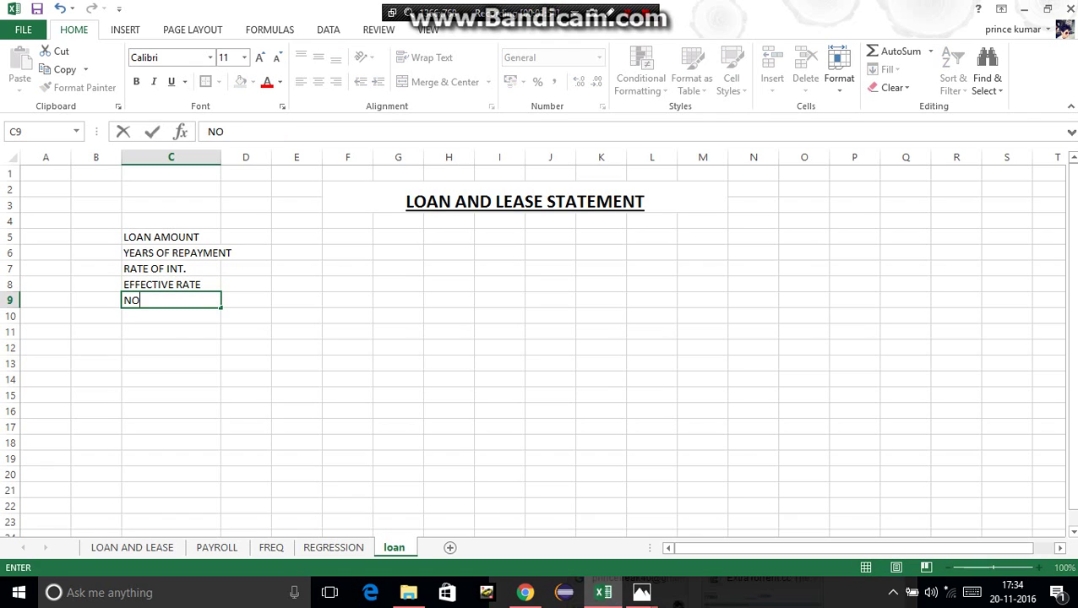
type(". OF INSTALLMENTS")
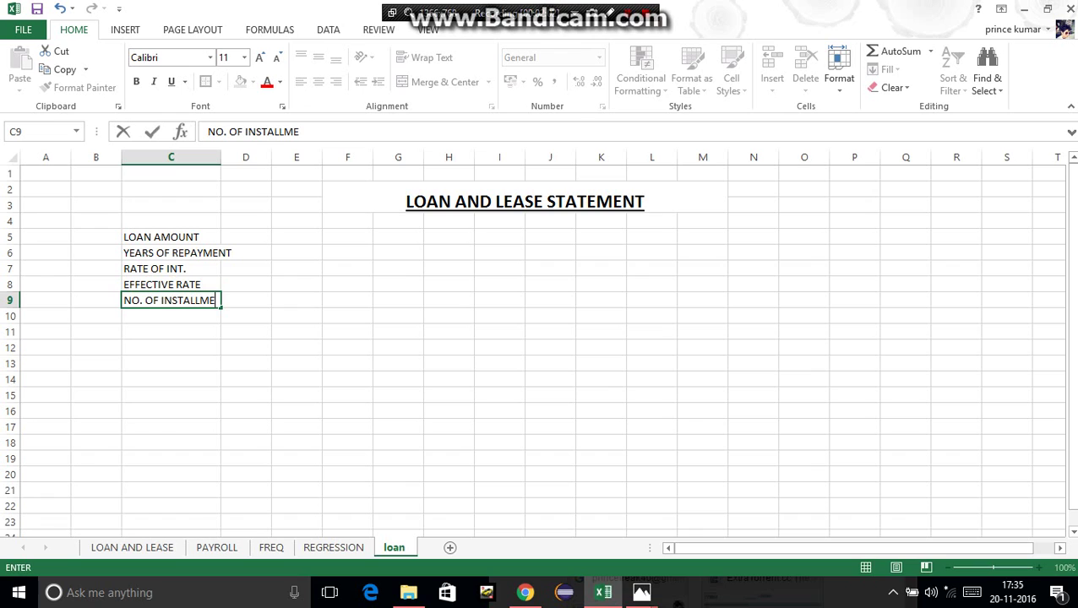
key("Return")
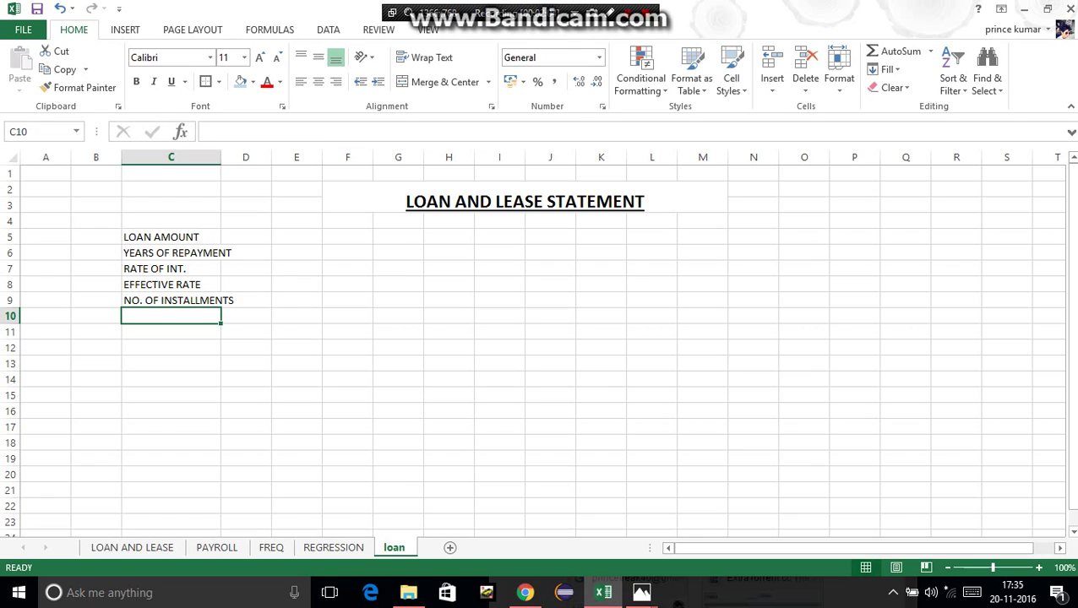
type("AMOU")
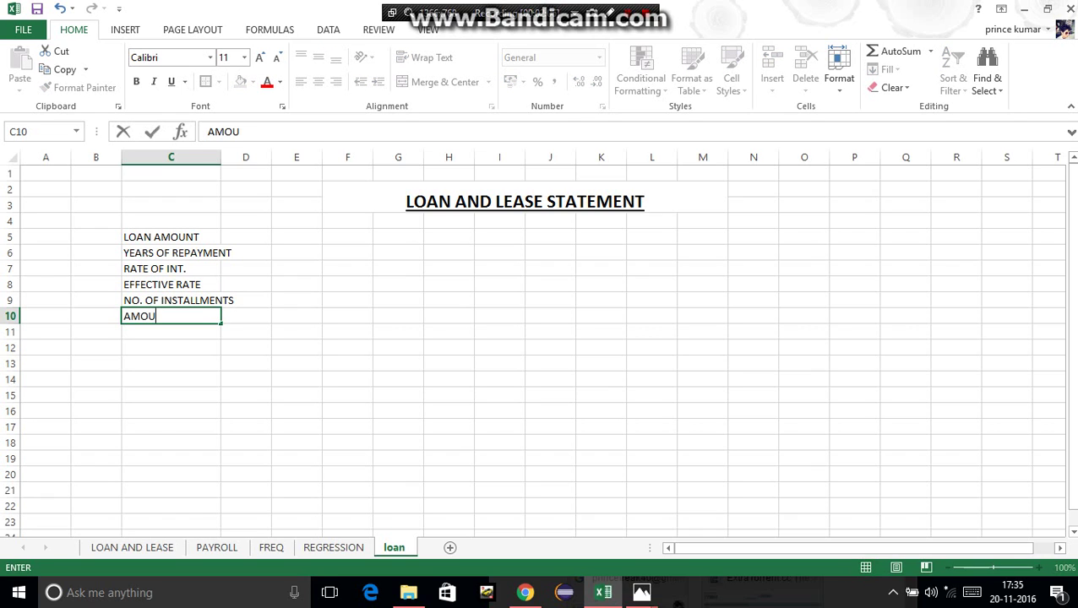
type("NT OF INSA")
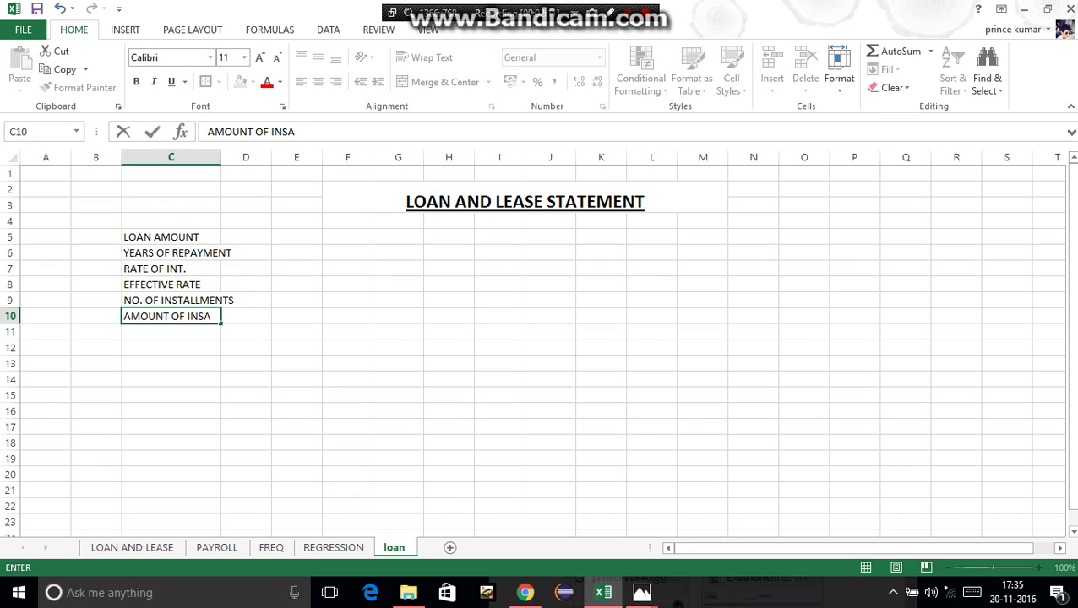
key("BackSpace")
type("TALLMENT")
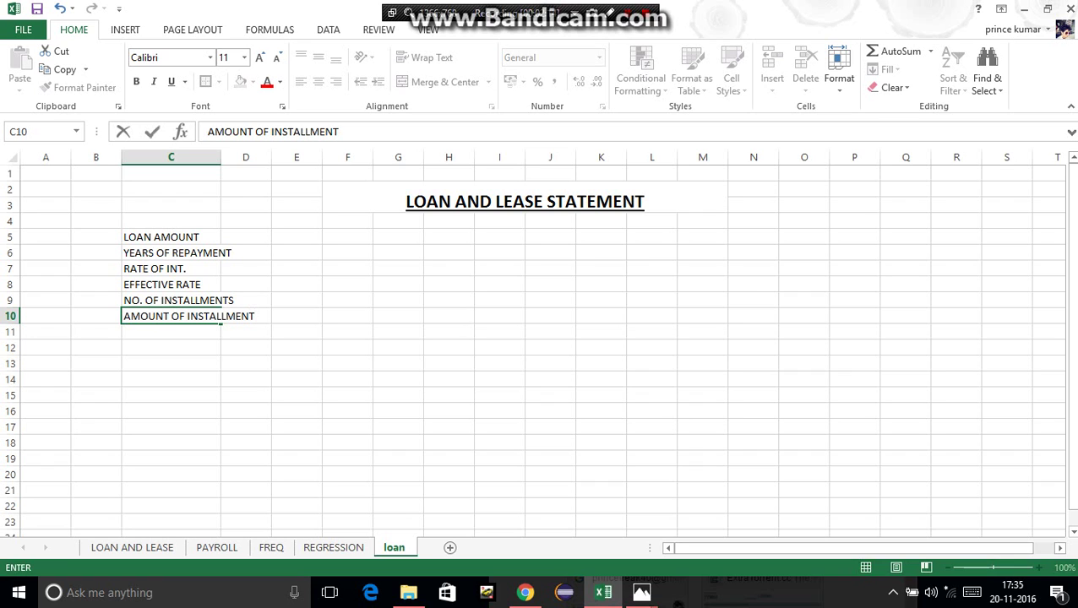
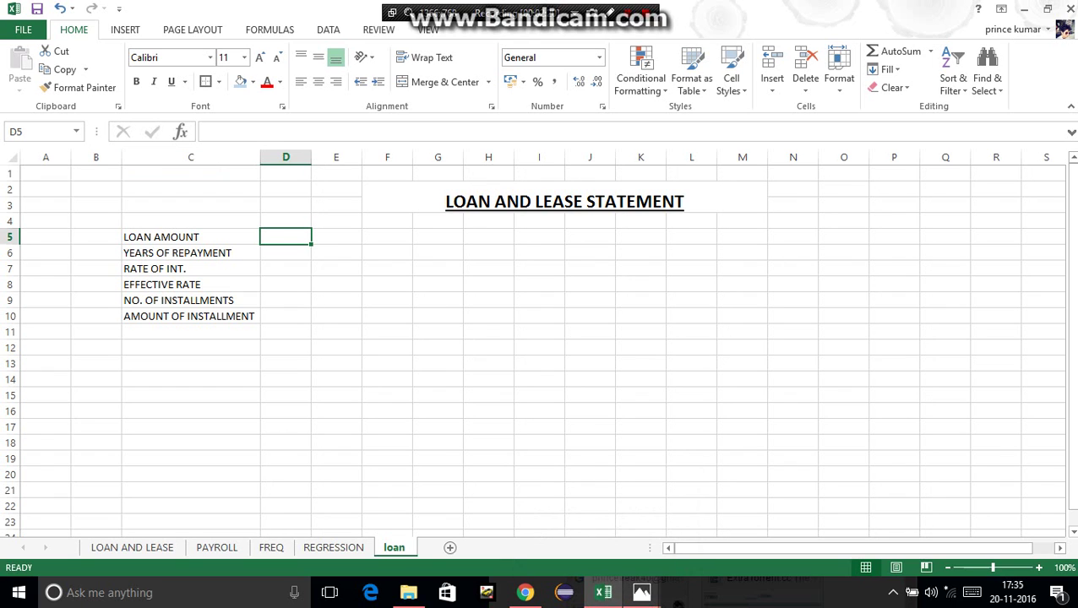
- Check the loan inputs in the exam question image in Photos, and enter the loan amount 80000 in D5 back in Excel
mouse_move(641, 591)
left_click(727, 516)
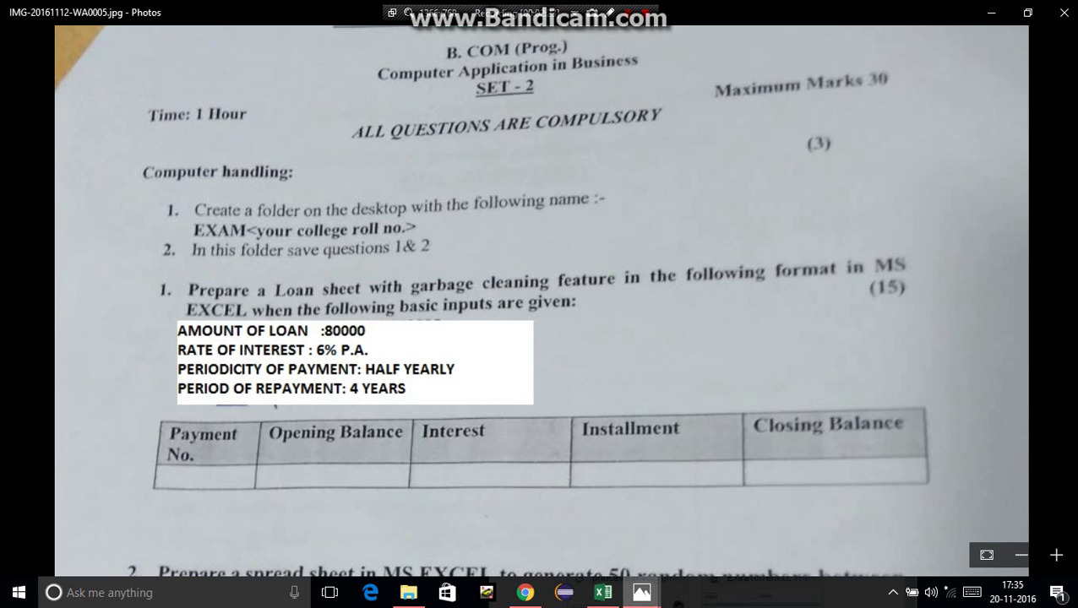
mouse_move(642, 592)
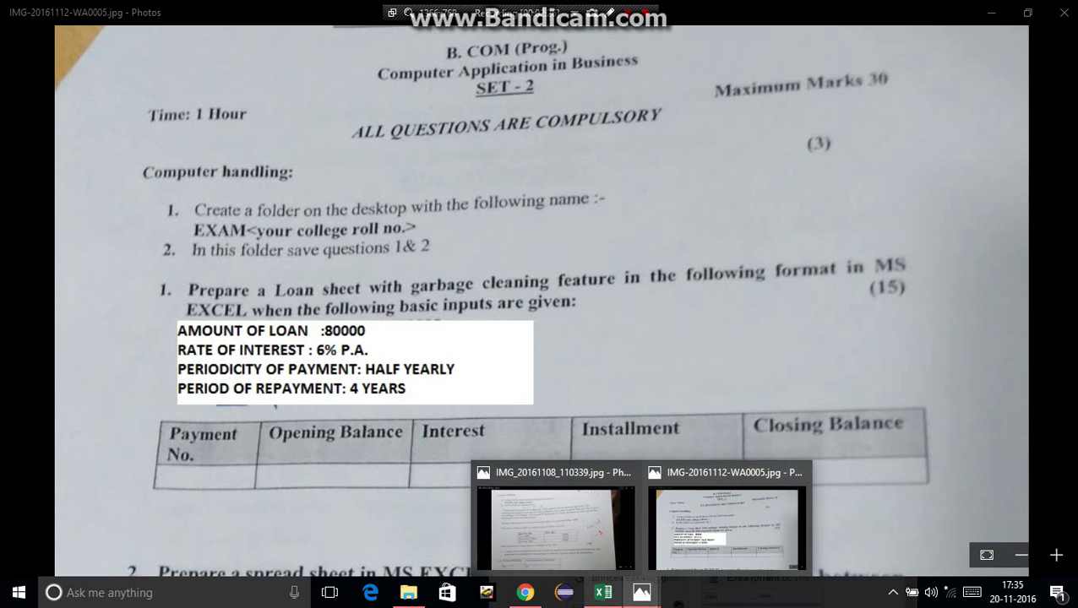
left_click(602, 592)
type("80000")
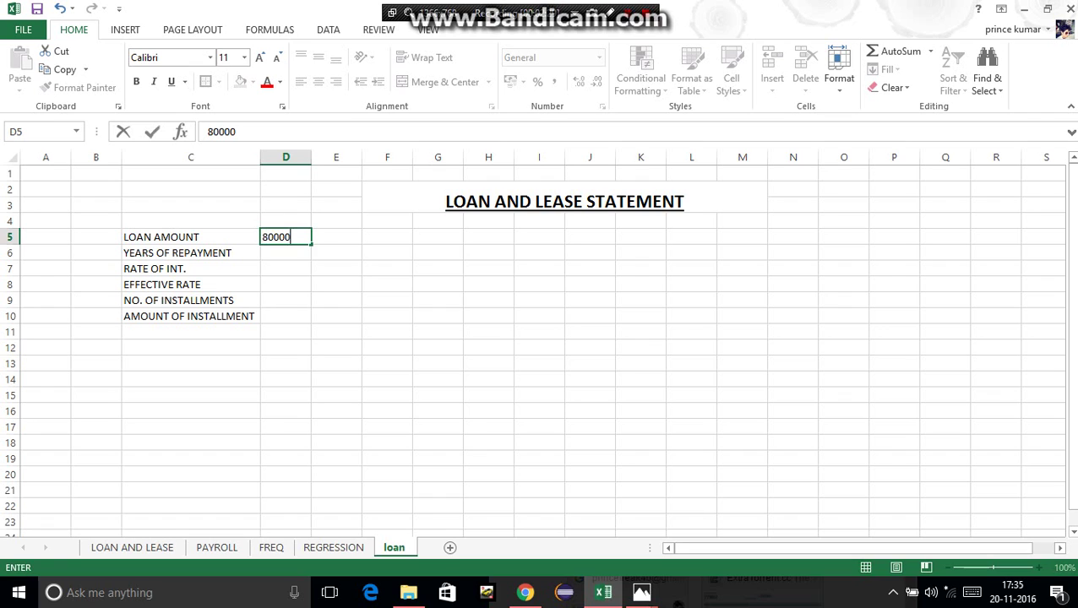
key("Return")
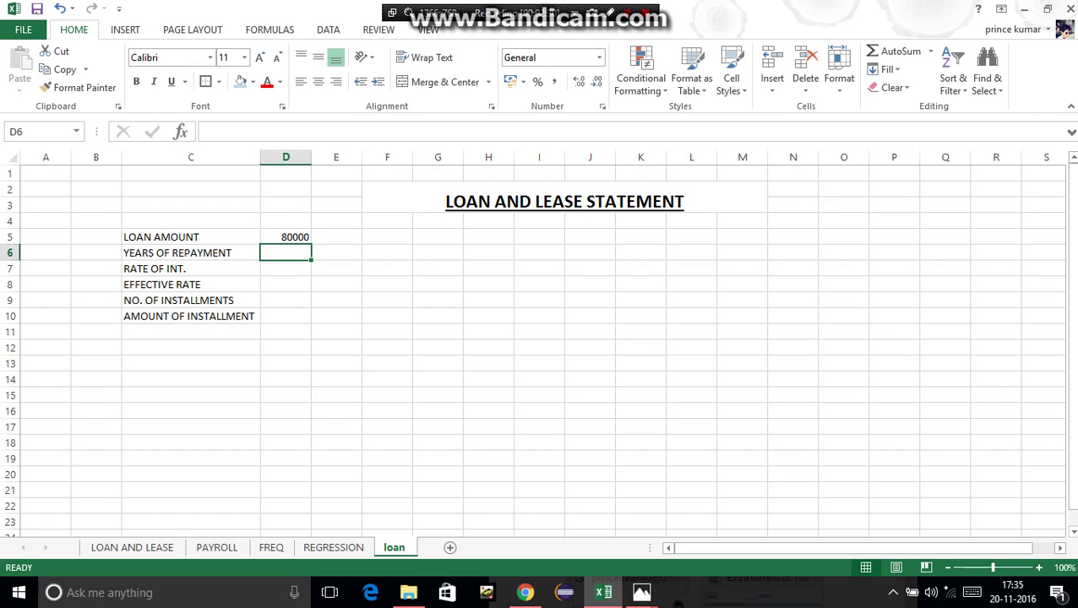
- Enter the interest rate 6% in D7 and the repayment period of 4 years in D6
key("Down")
type("6")
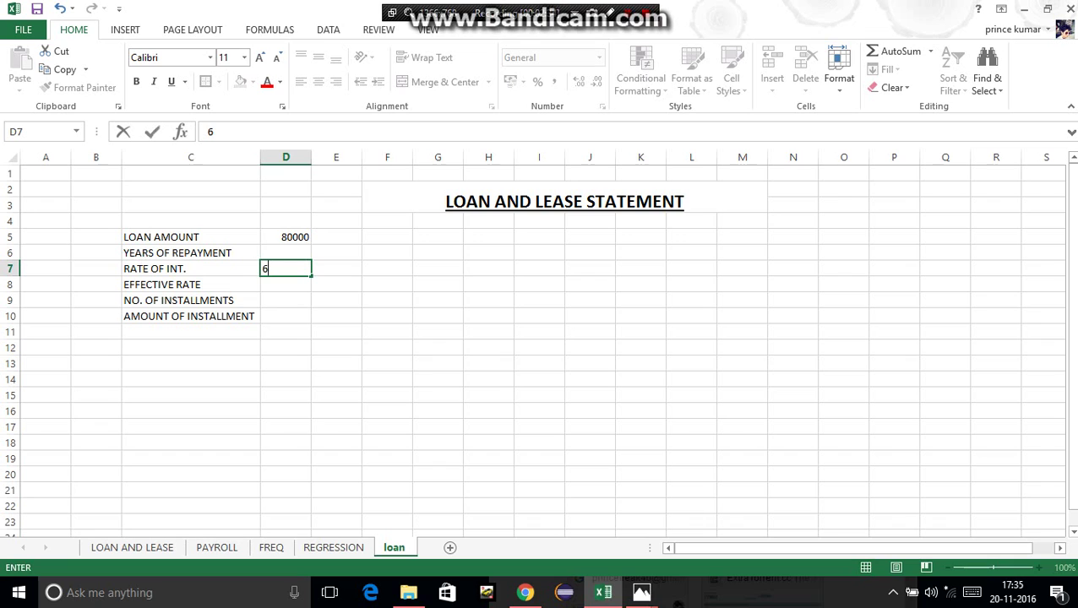
type("%")
key("Return")
key("Up")
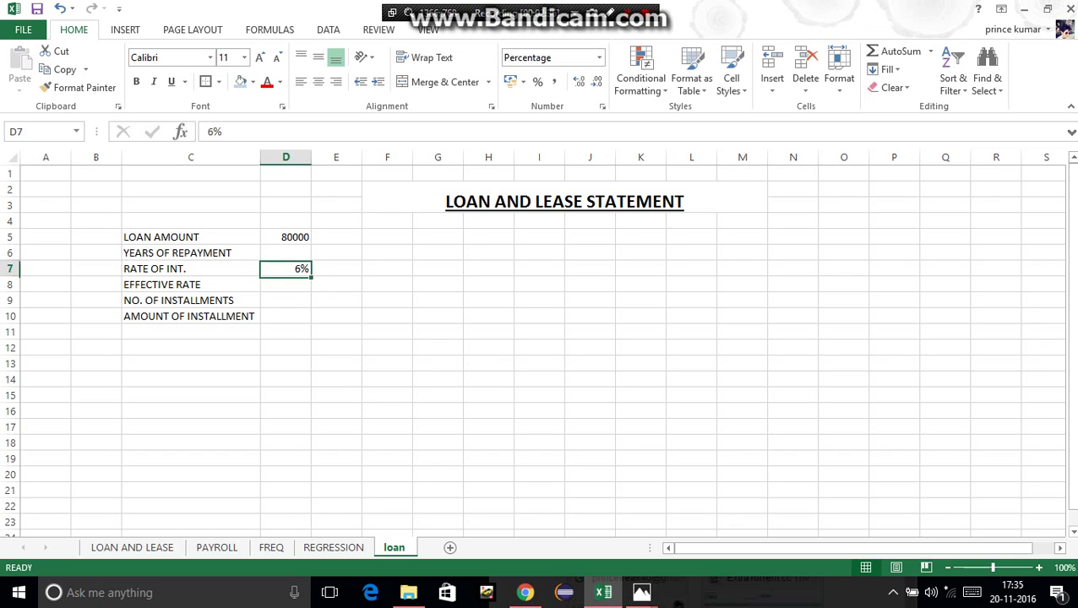
key("Up")
type("4")
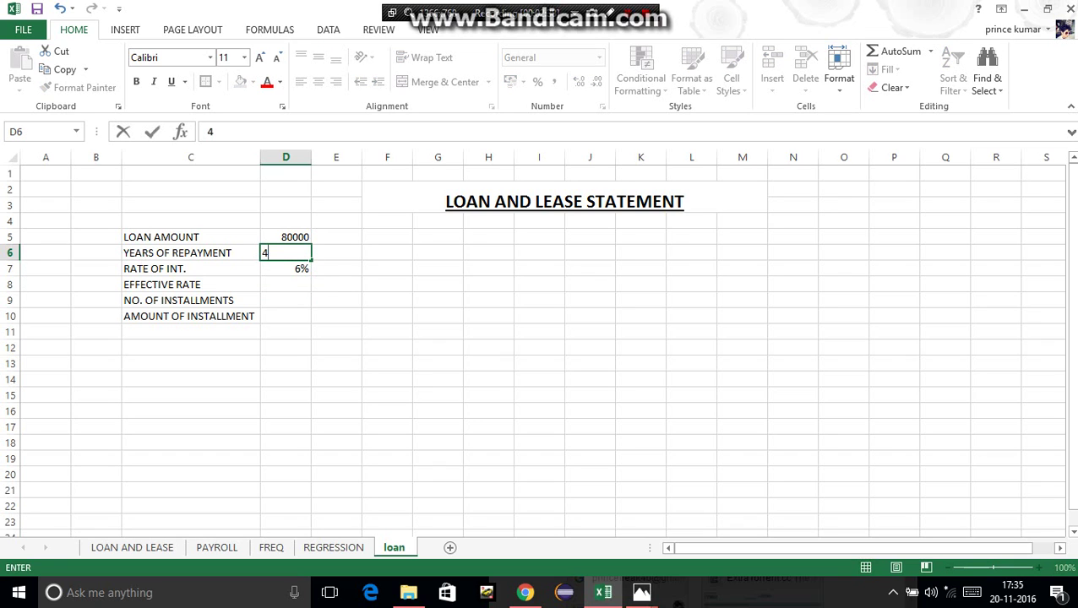
key("Return")
- Enter the label TYPE OF PAYMENT in G6 and fit column G's width to it
key("Right")
key("Right")
key("Right")
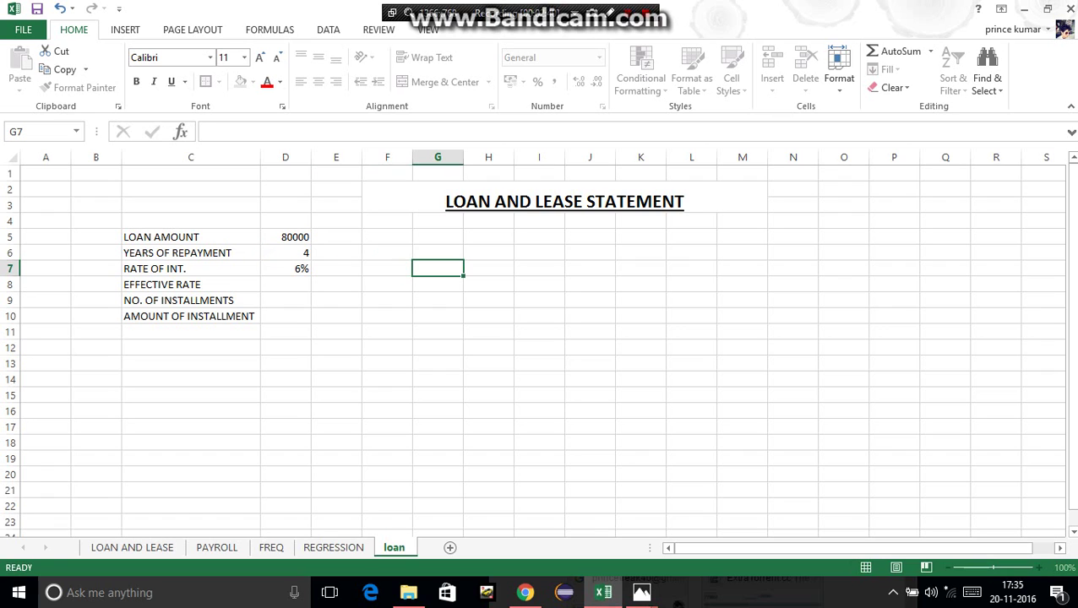
key("Up")
type("TYP")
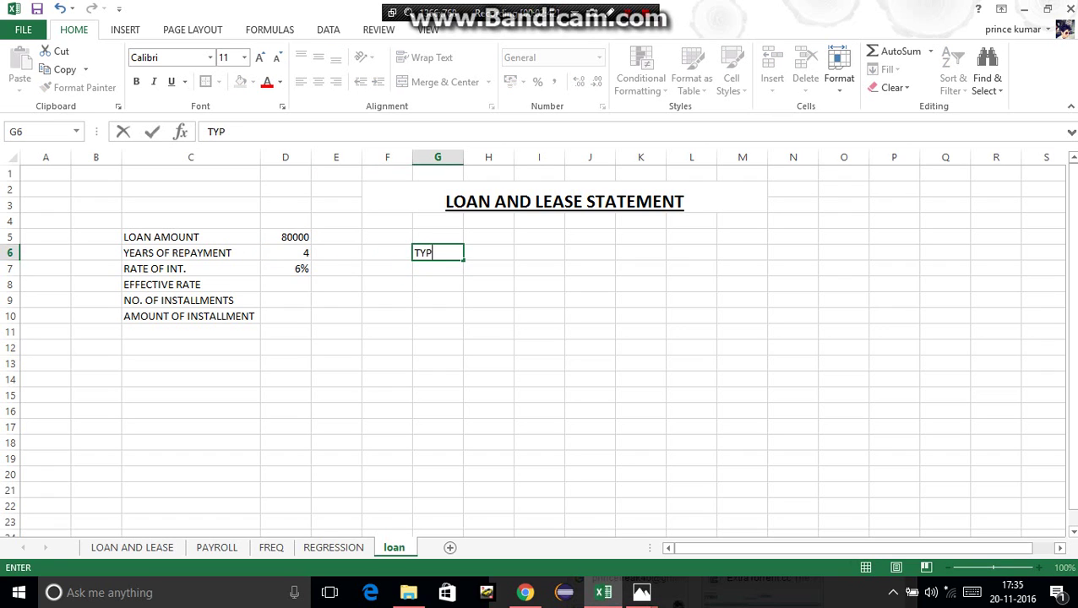
type("E OF PAYMENT")
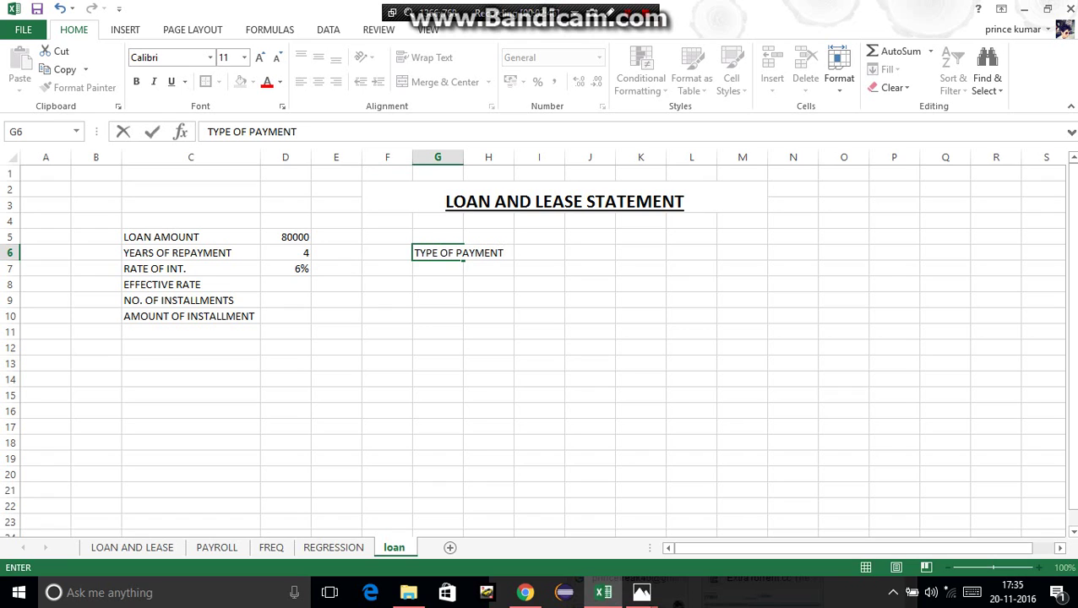
left_click(437, 157)
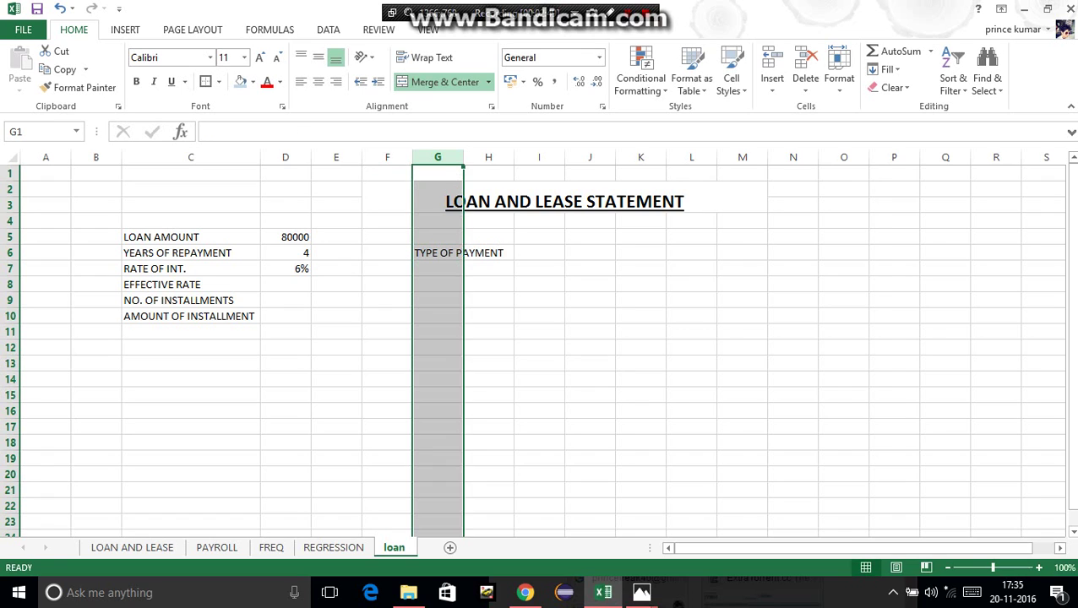
double_click(463, 157)
left_click(533, 269)
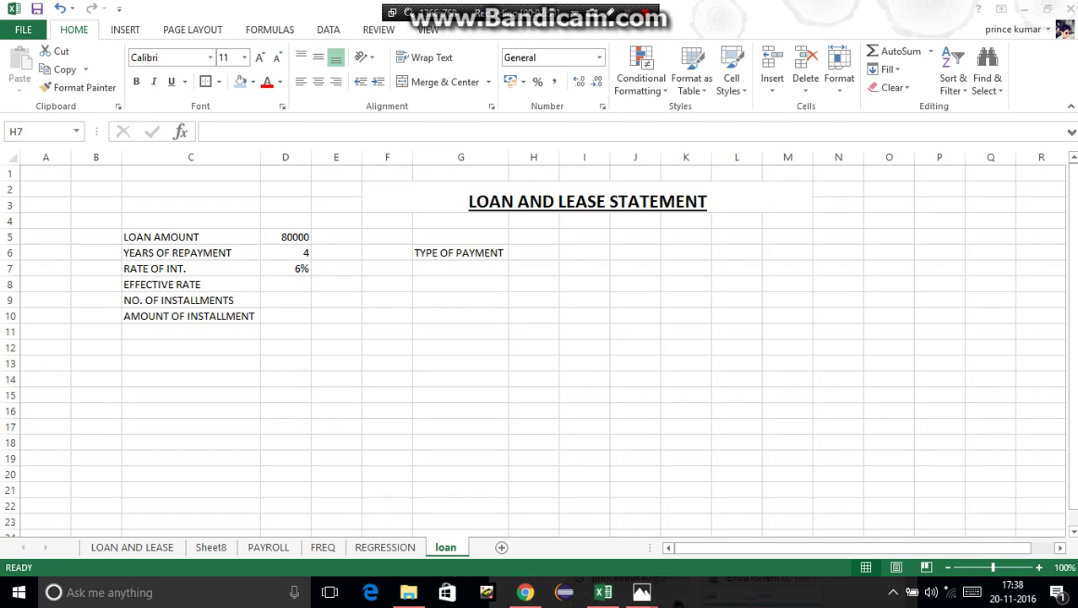
- Enter 2 in H6 as the type of payment
key("alt+Tab")
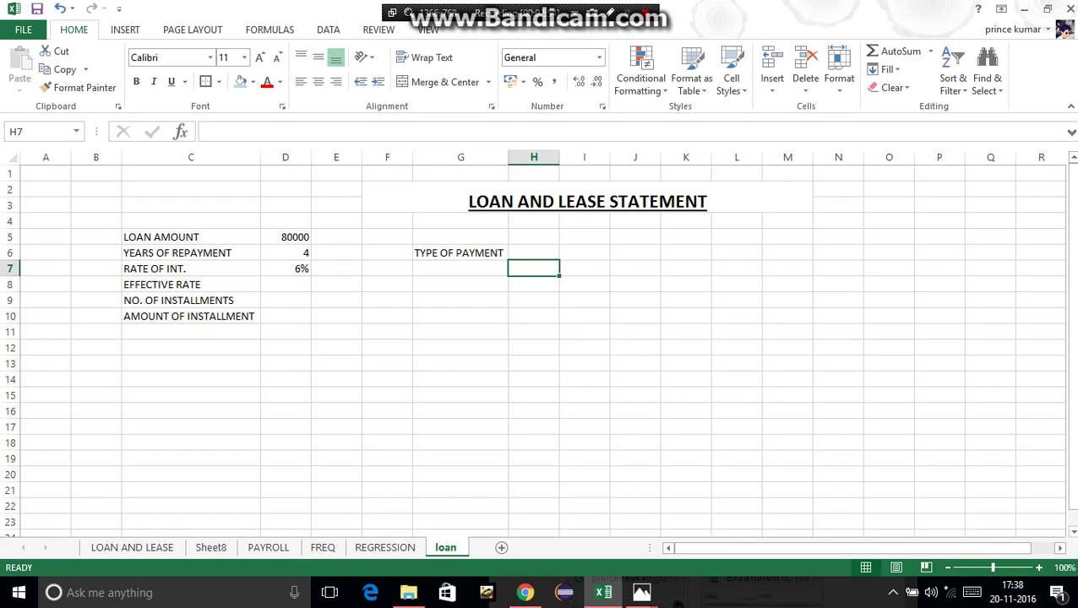
left_click(533, 252)
type("2")
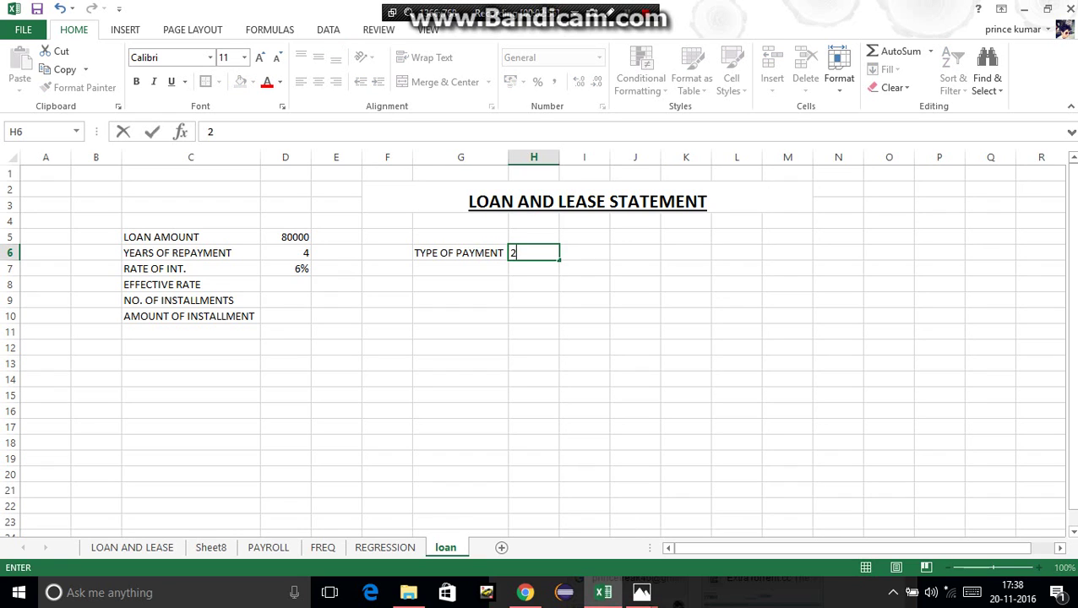
key("Return")
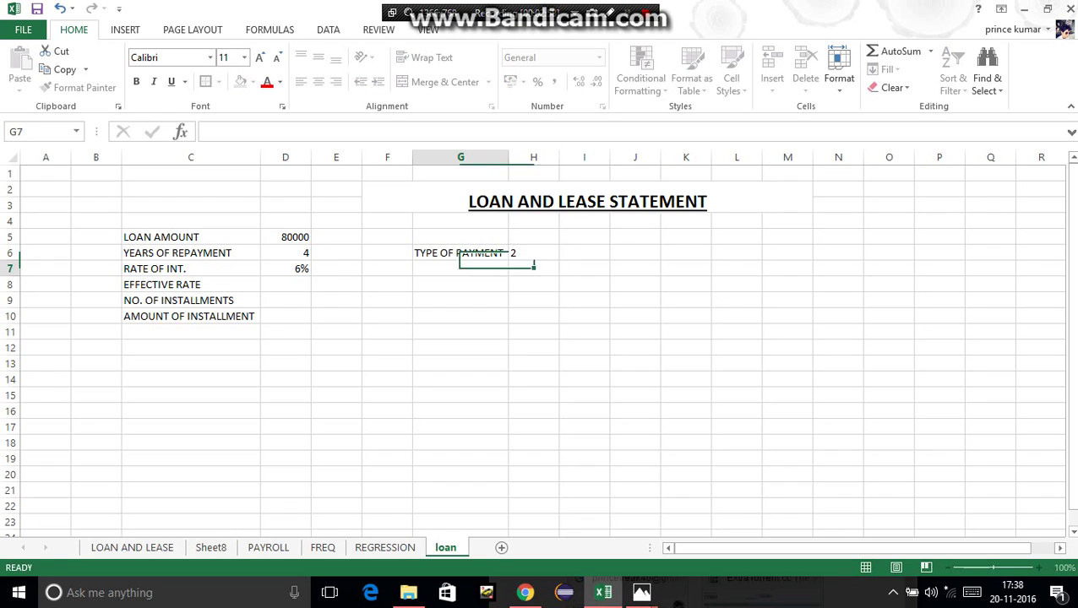
- List the payment type codes 1, 2, 3 and 4 in G7 to G10
type("1")
key("Return")
type("2")
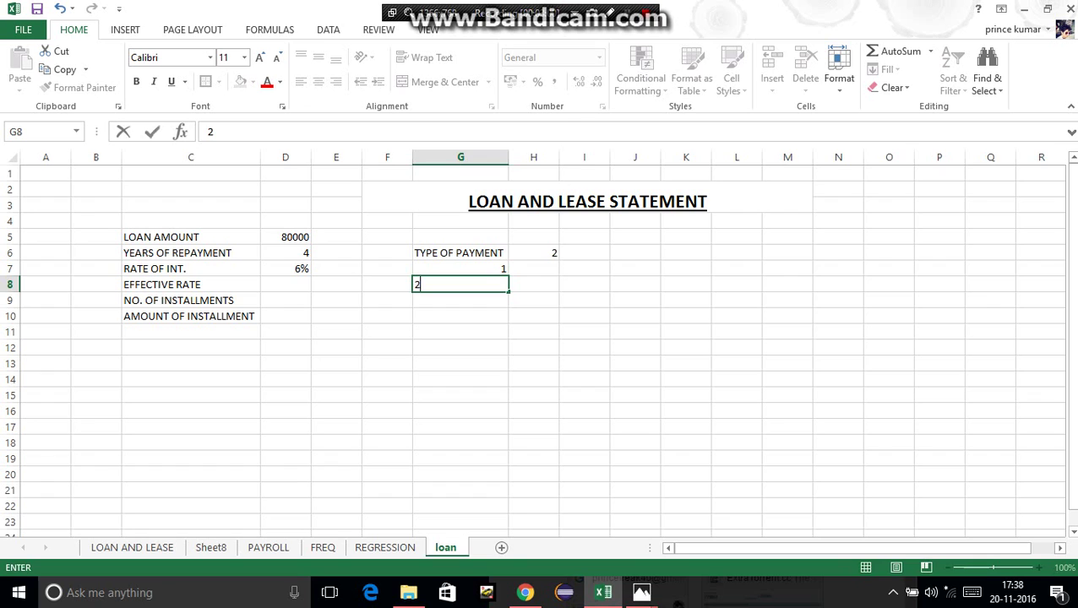
key("Return")
type("3")
key("Return")
type("4")
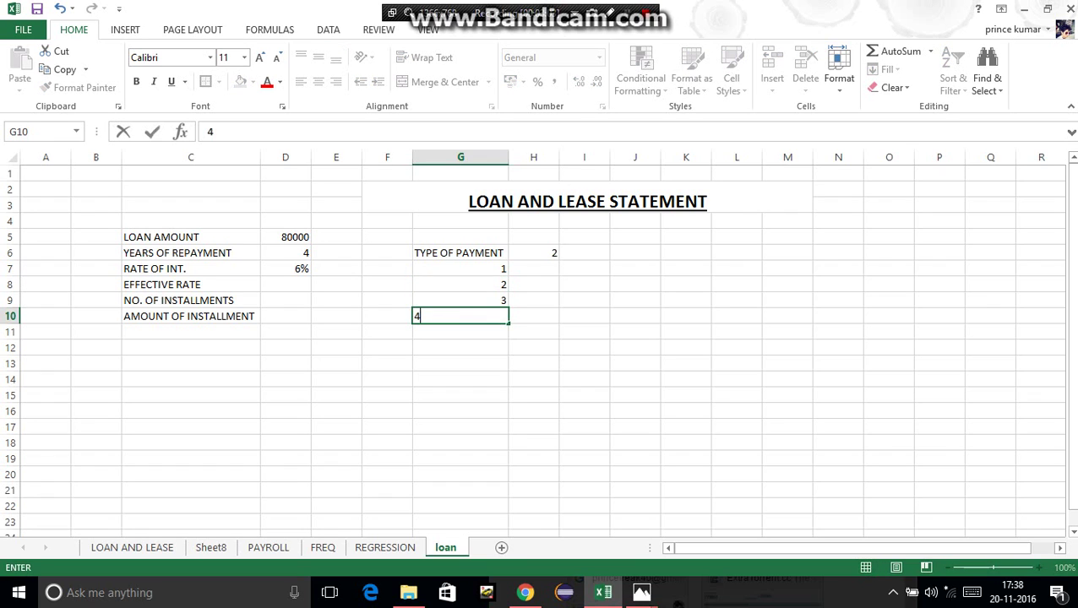
key("Tab")
- Enter the payment type names ANNUALY in H7 and HALF YEARLY in H8
key("Up")
key("Up")
key("Up")
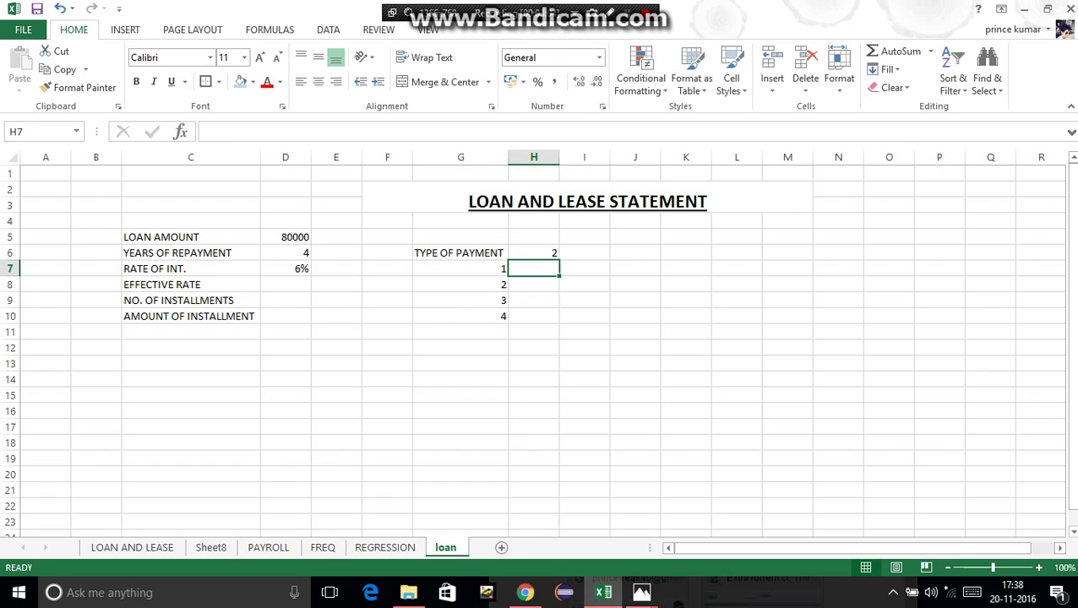
type("ANNUALY")
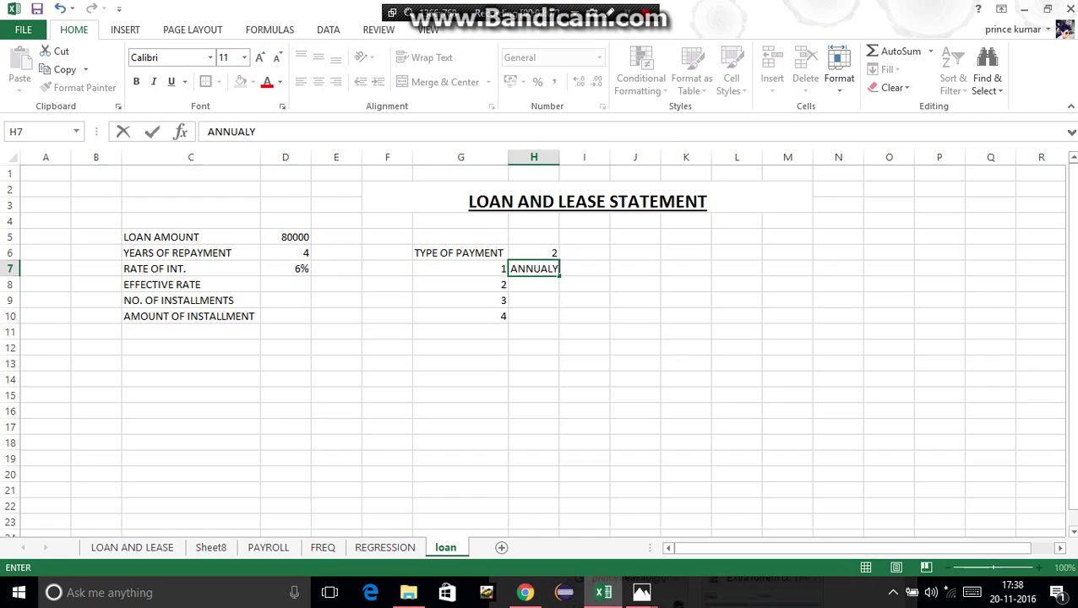
key("Return")
type("HALF Y")
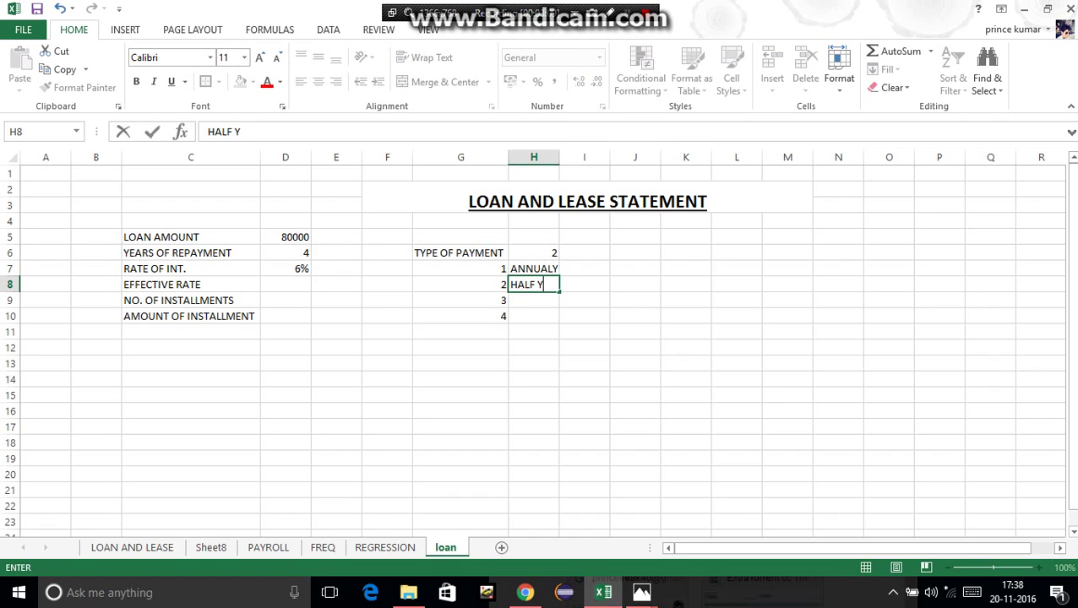
type("EARLY")
key("Return")
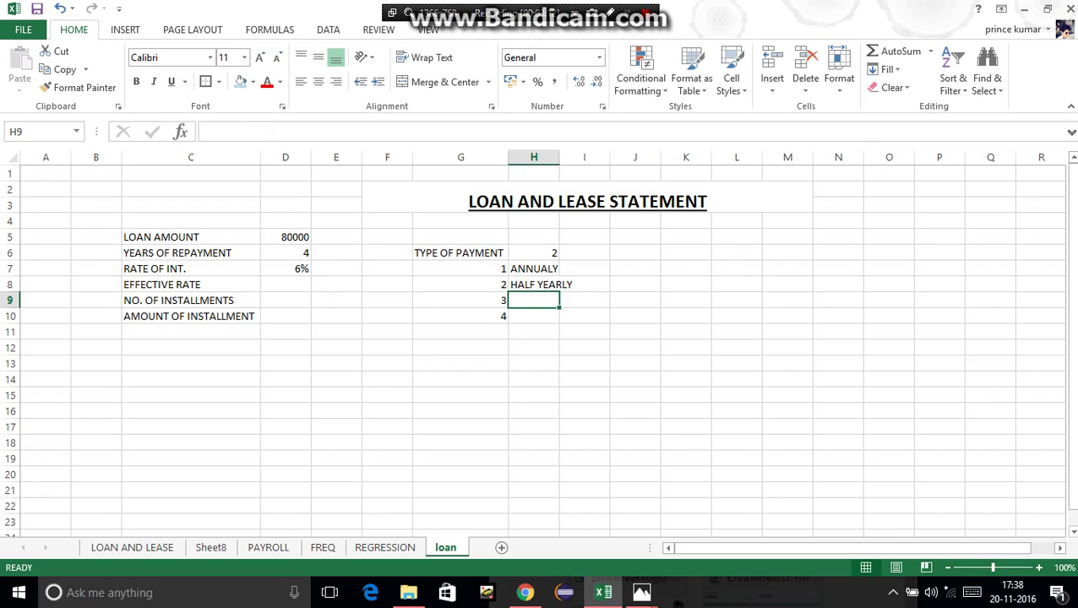
- Enter MONTHLY in H9 and QUARTERLY in H10, and fit column H's width to the names
type("MONT")
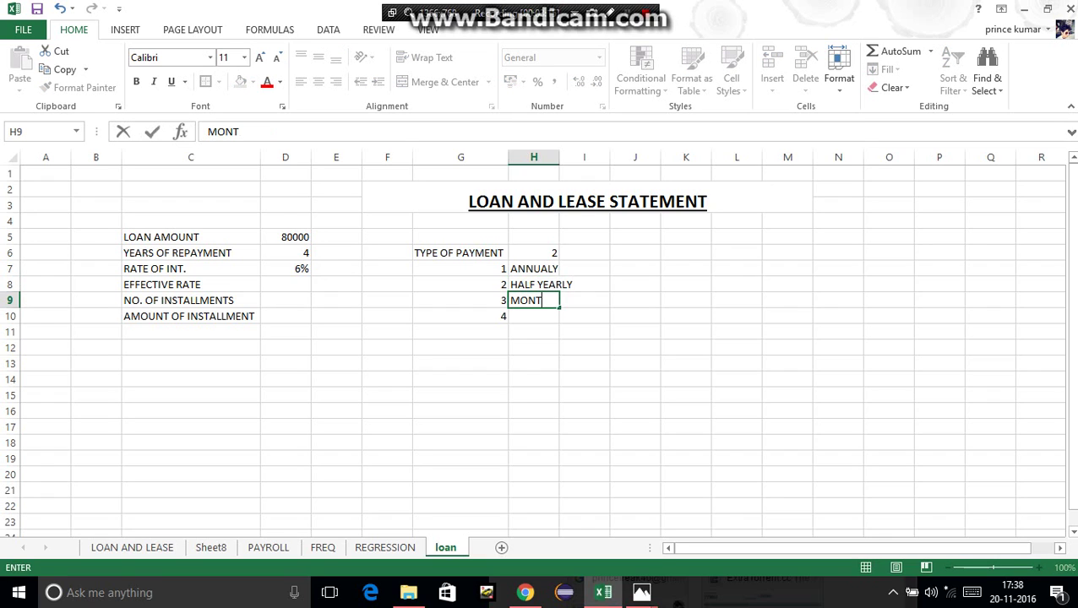
type("HLY")
key("Return")
type("Q")
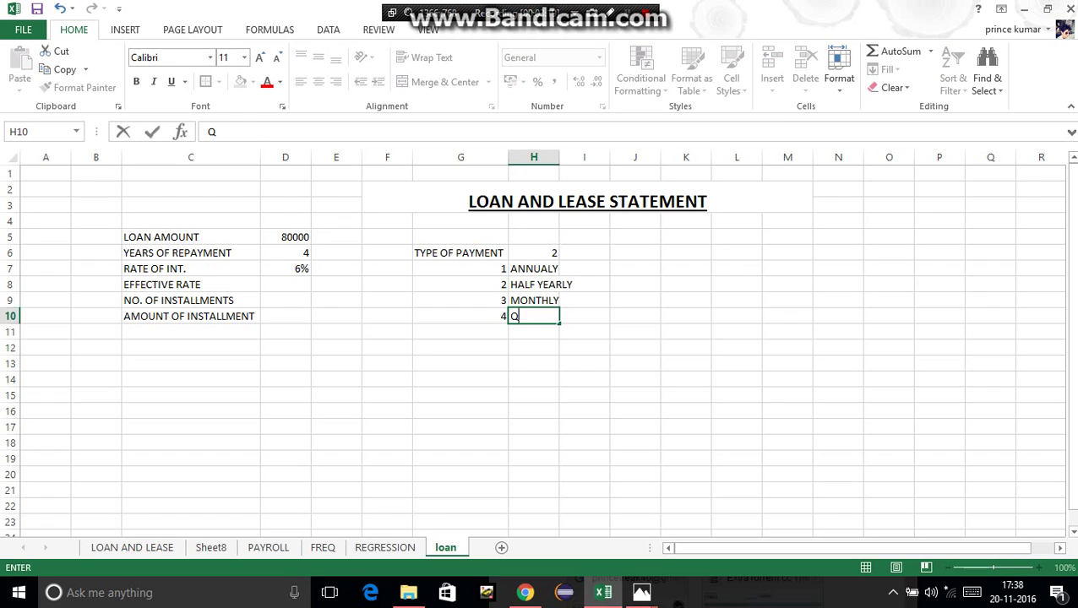
type("UARTERL")
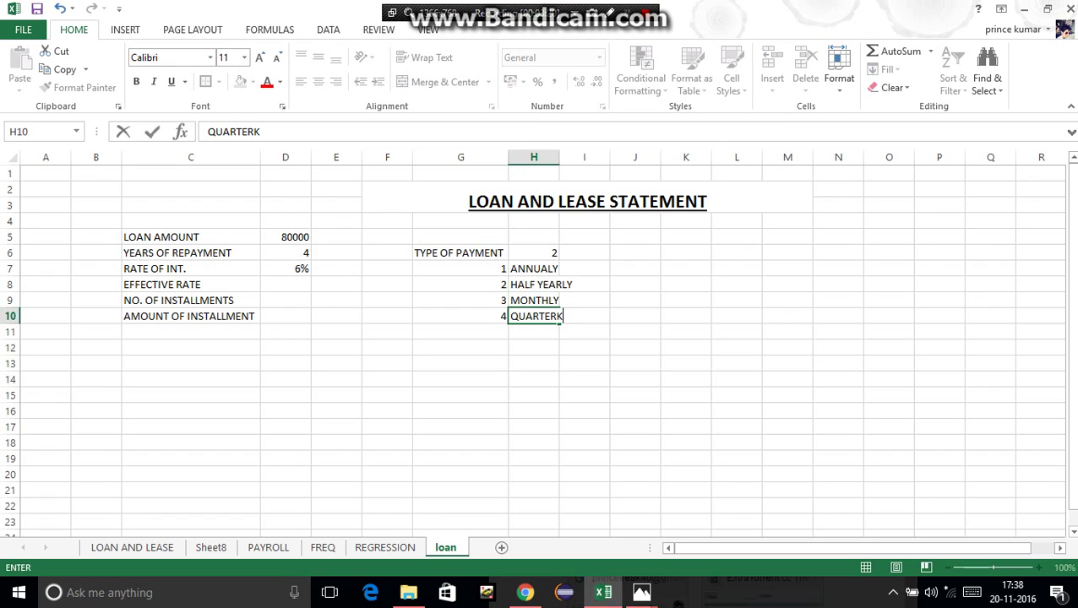
key("BackSpace")
type("LY")
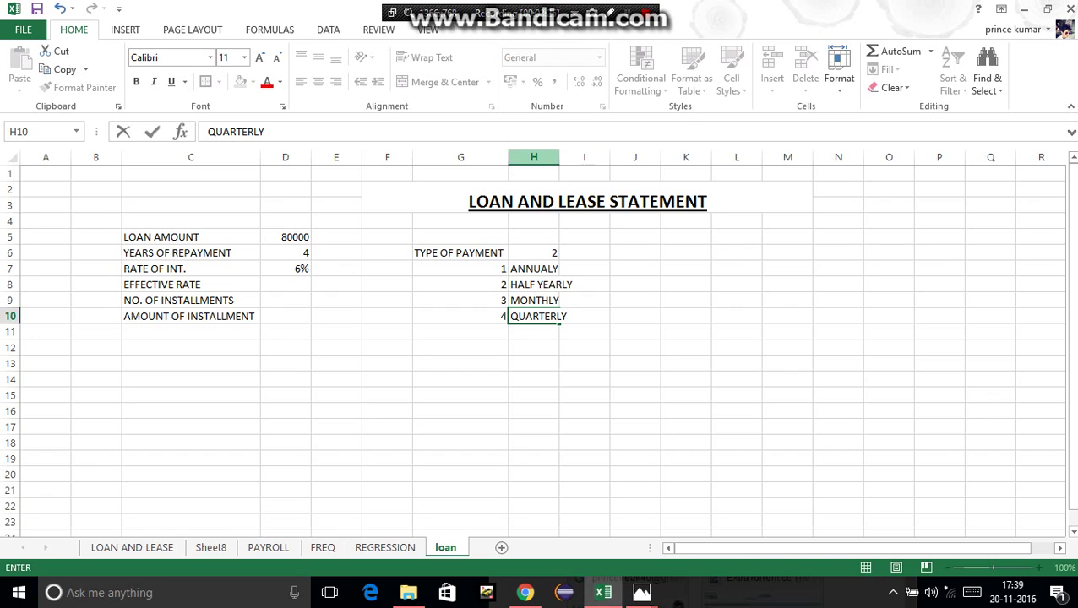
left_click(532, 157)
double_click(558, 158)
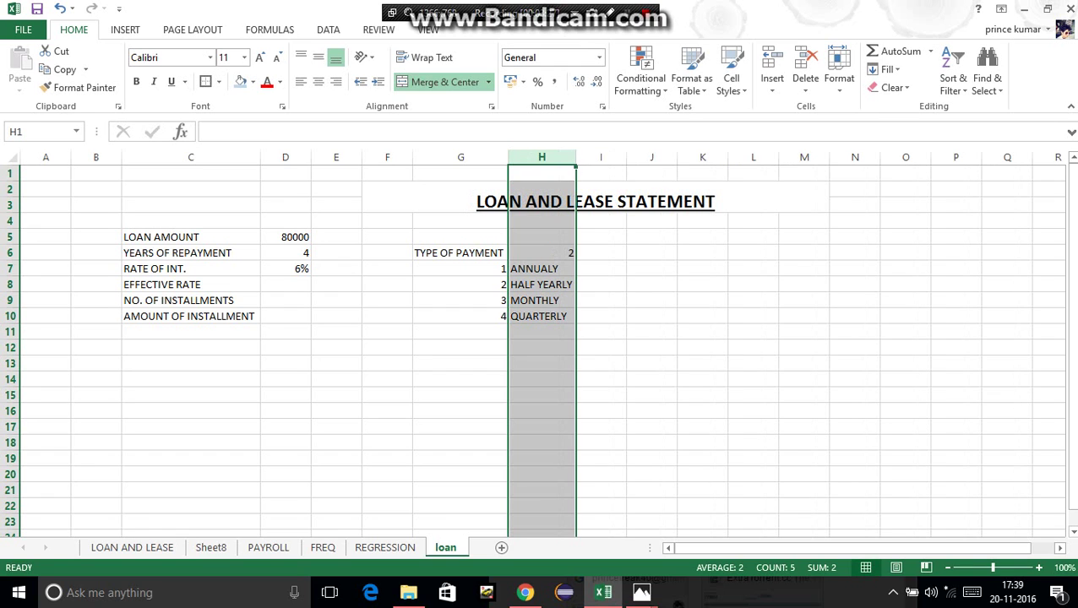
left_click(651, 268)
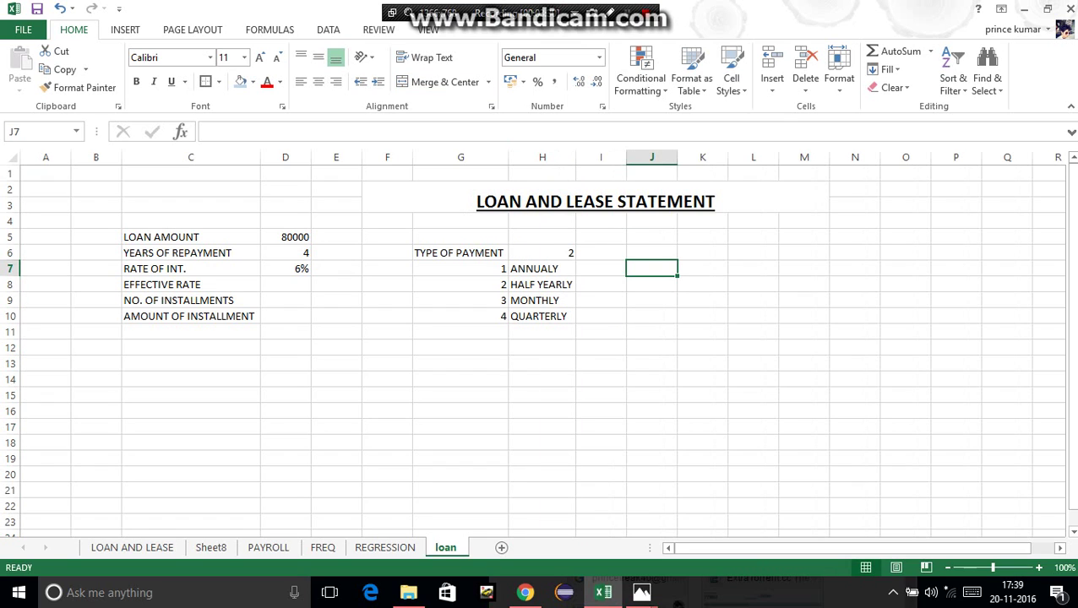
- Calculate the effective rate in D8 with the formula =IF(H6=3,D7/12,D7/H6)
left_click(286, 285)
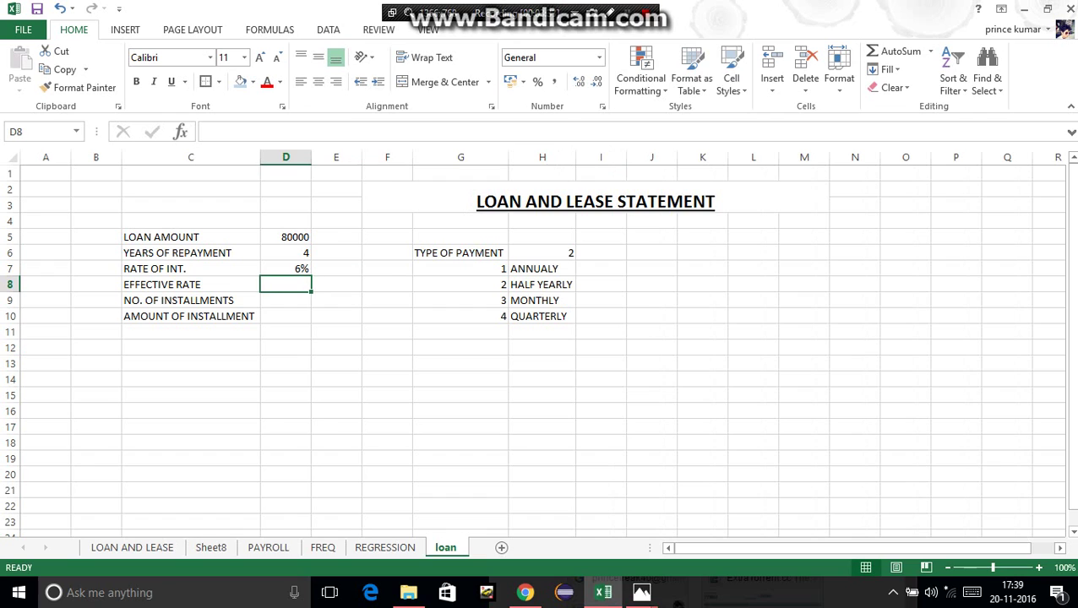
type("=IF")
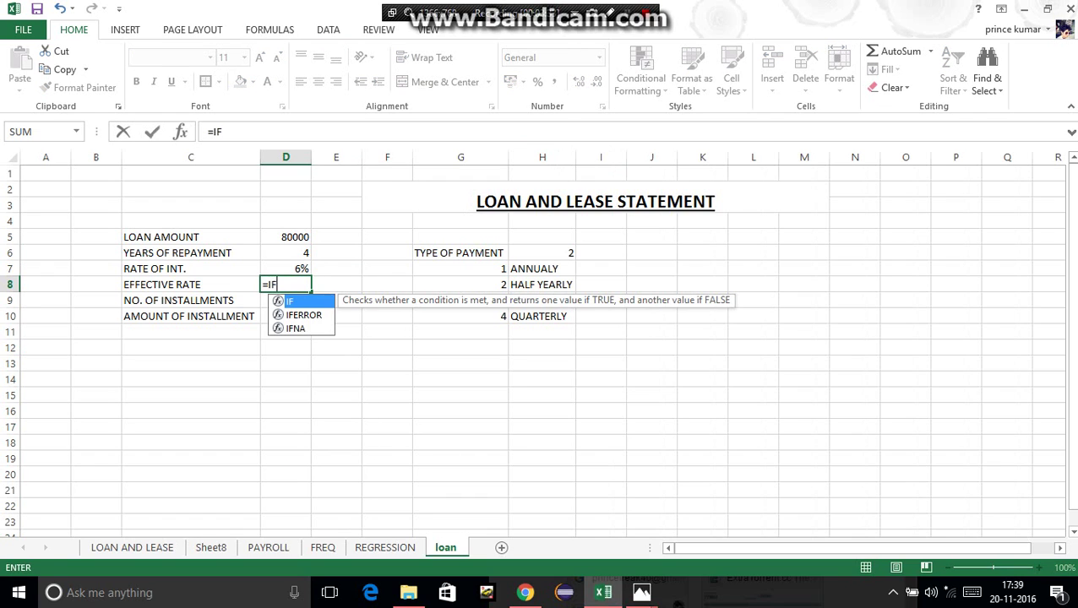
type("(")
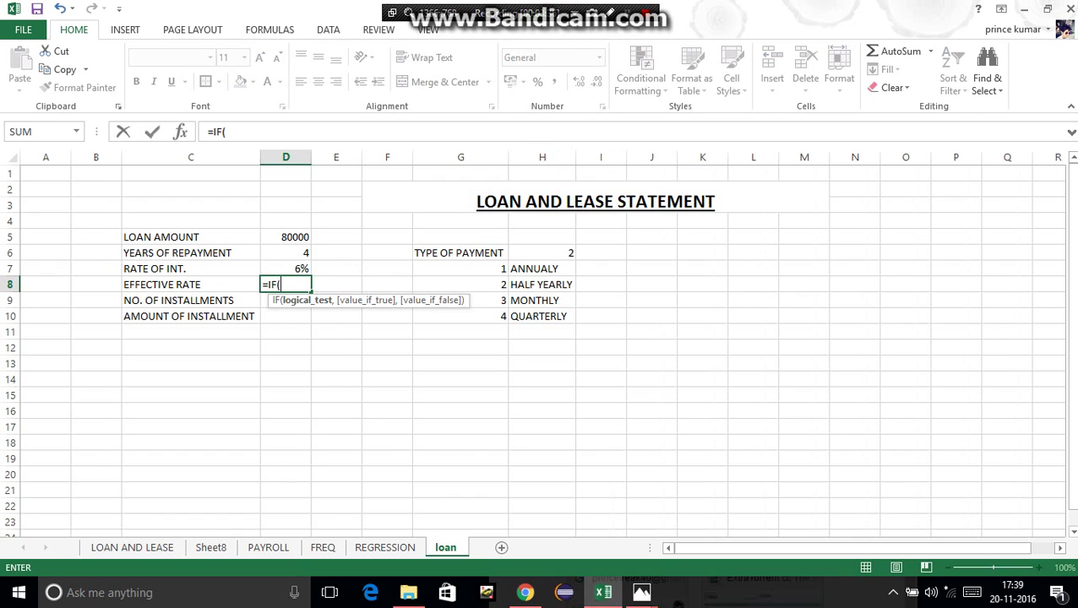
left_click(542, 254)
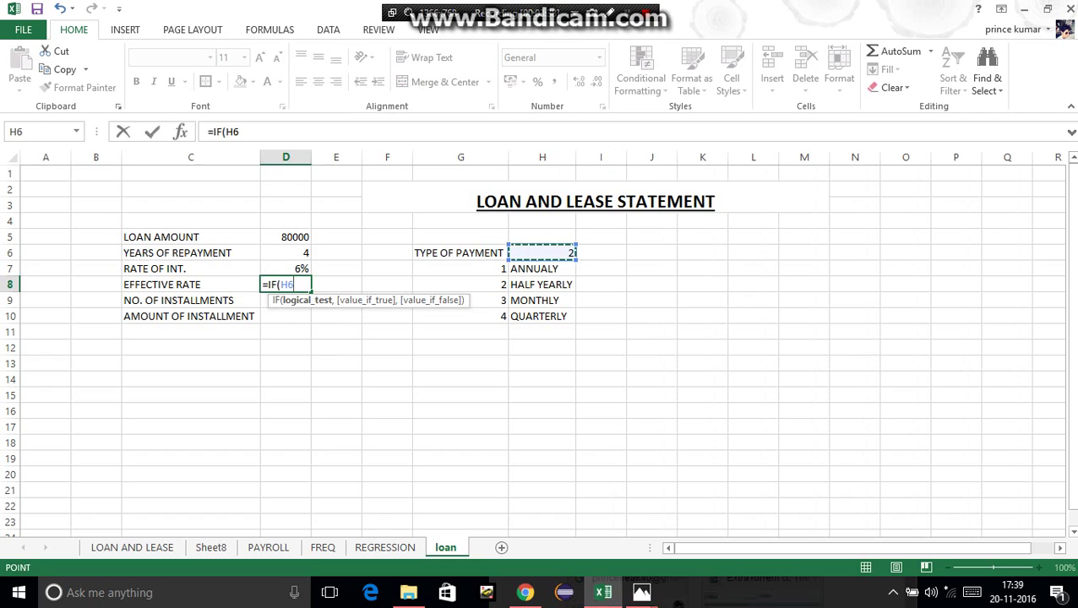
type("=3")
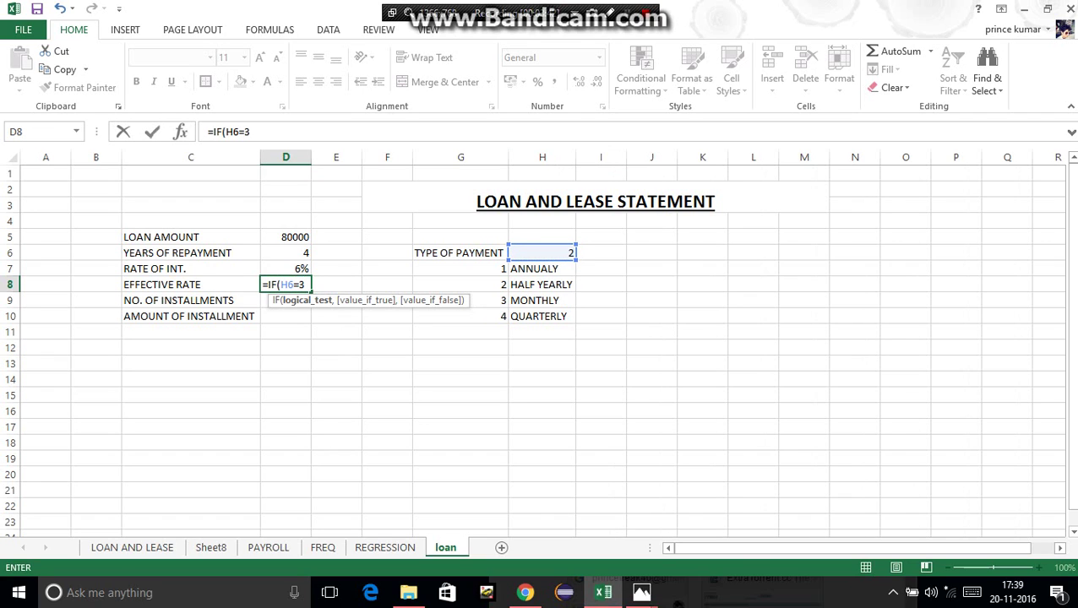
type(",")
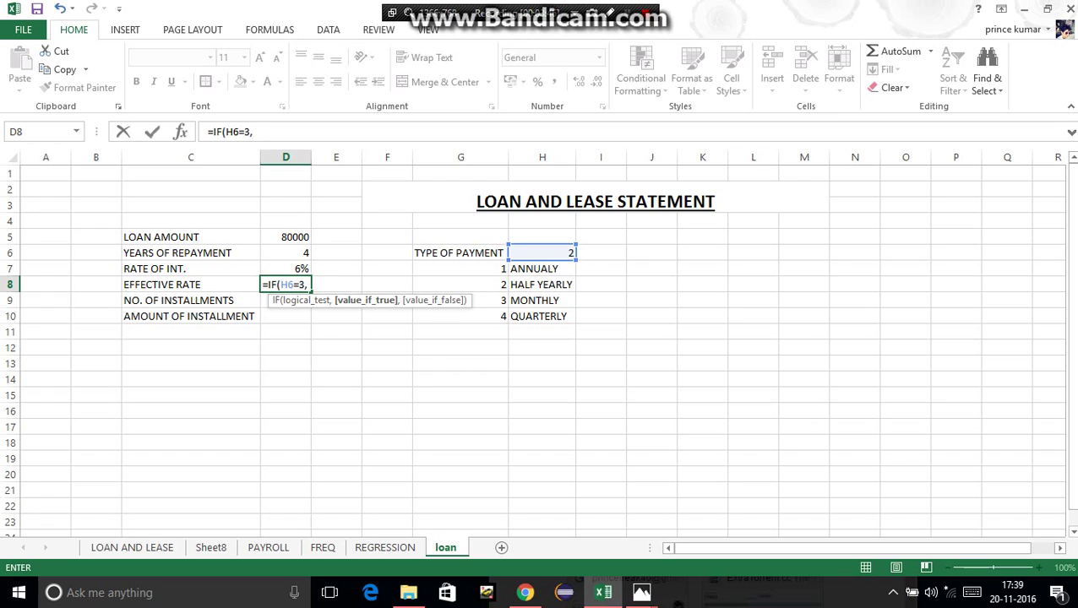
key("Up")
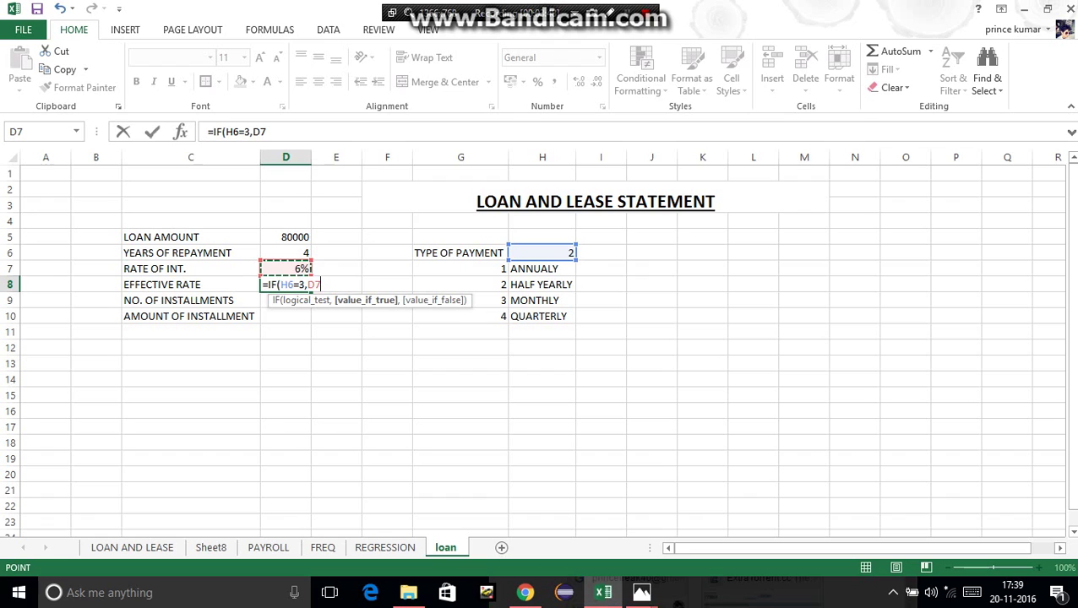
type("/12,")
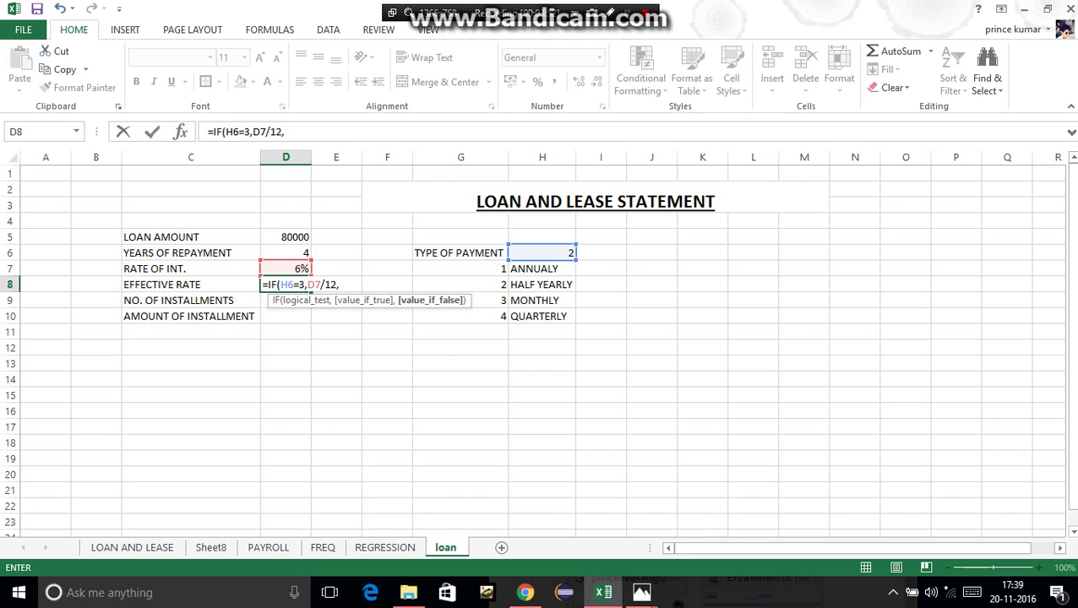
key("Up")
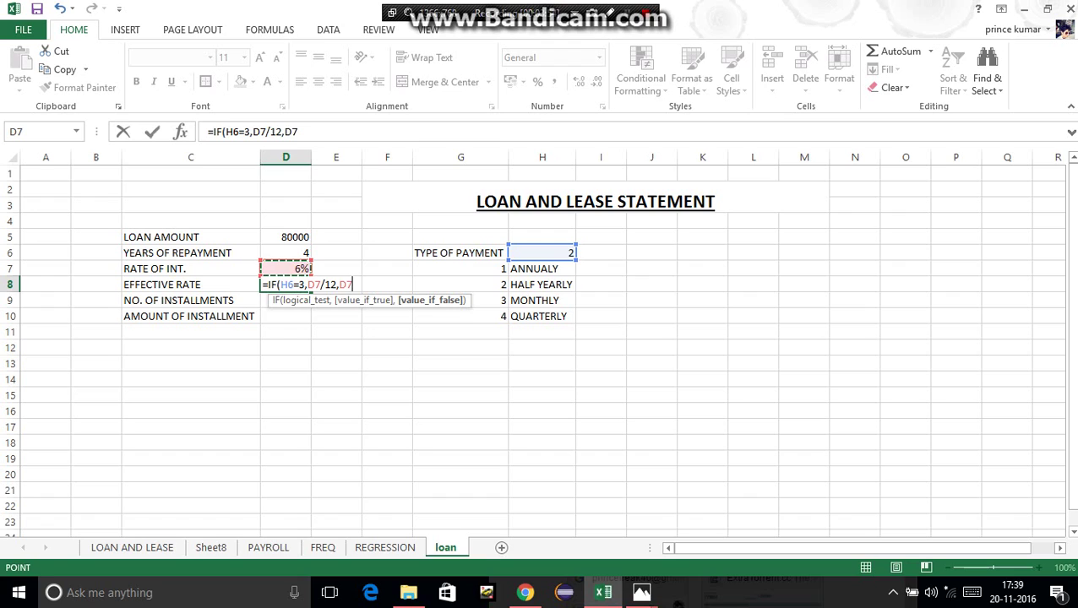
type("/")
left_click(542, 252)
type(")")
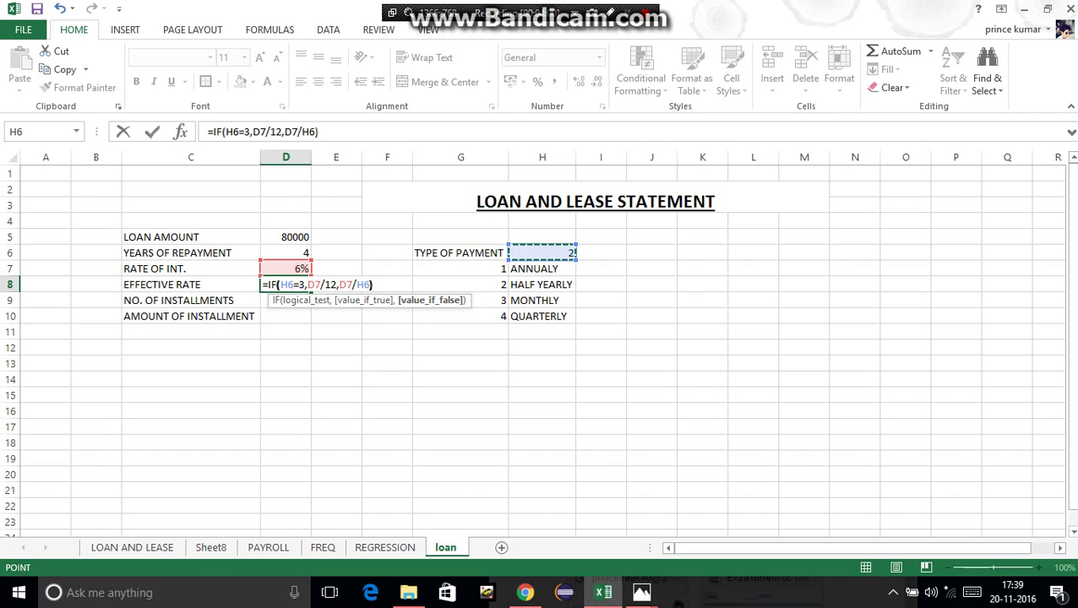
key("Return")
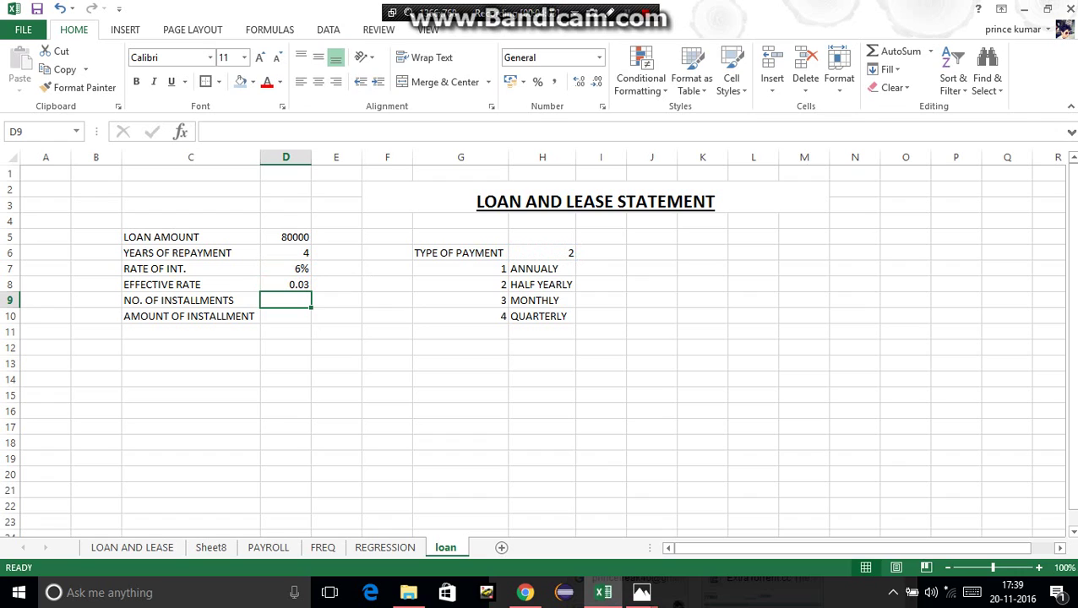
- Calculate the number of installments in D9 with the formula =IF(H6=3,D6*12,D6*H6)
type("=IF")
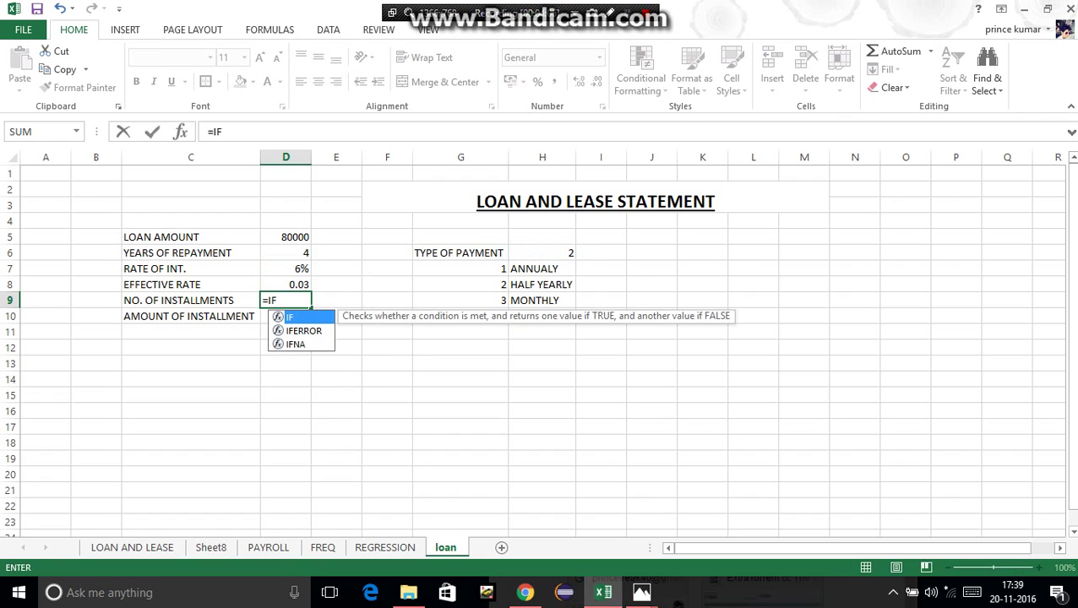
type("(")
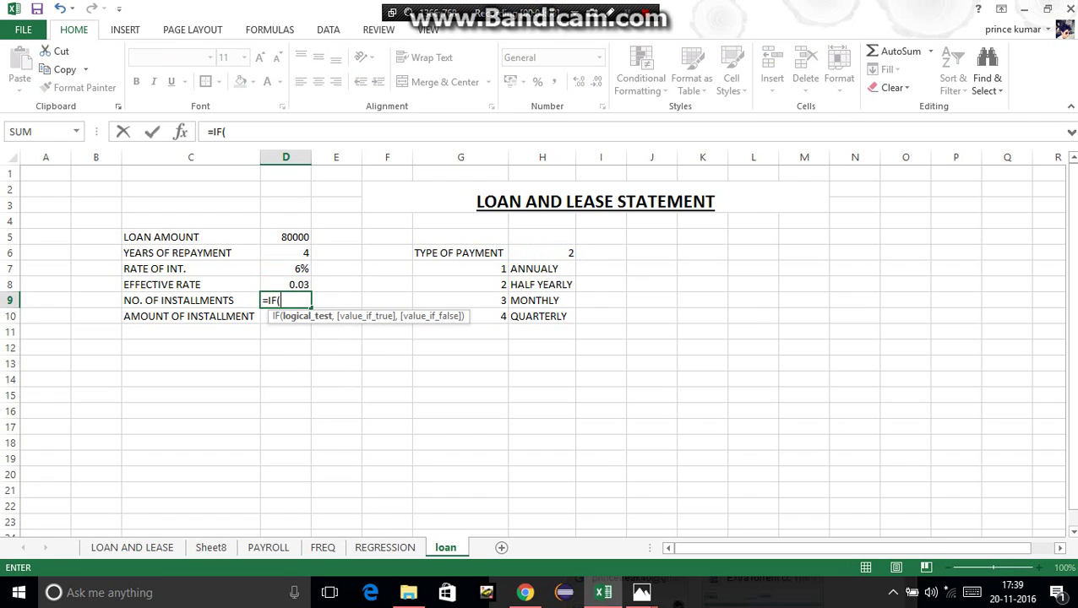
left_click(541, 253)
type("=")
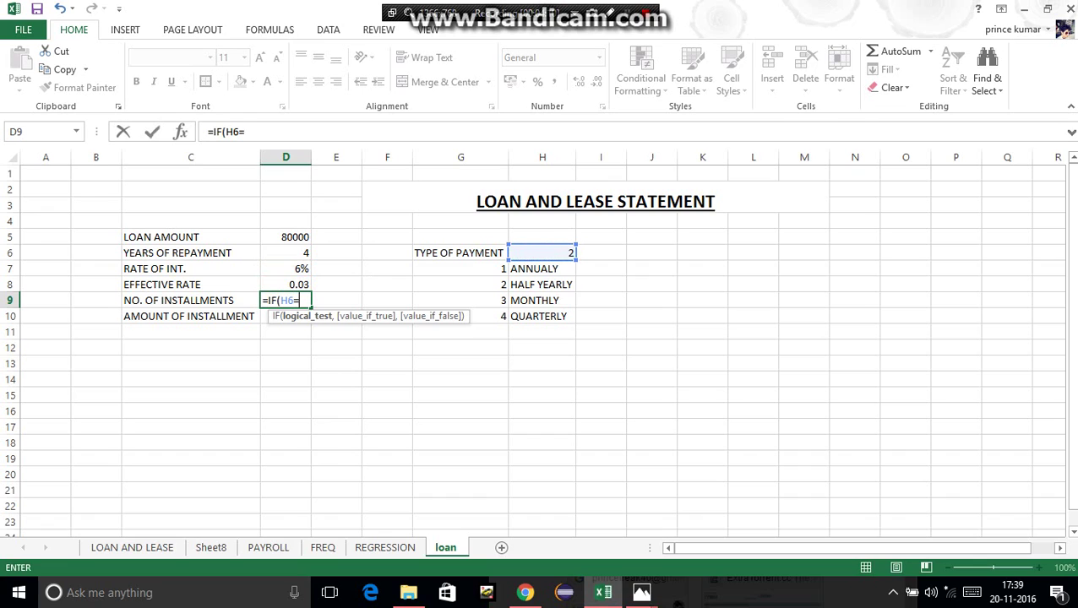
type("3,")
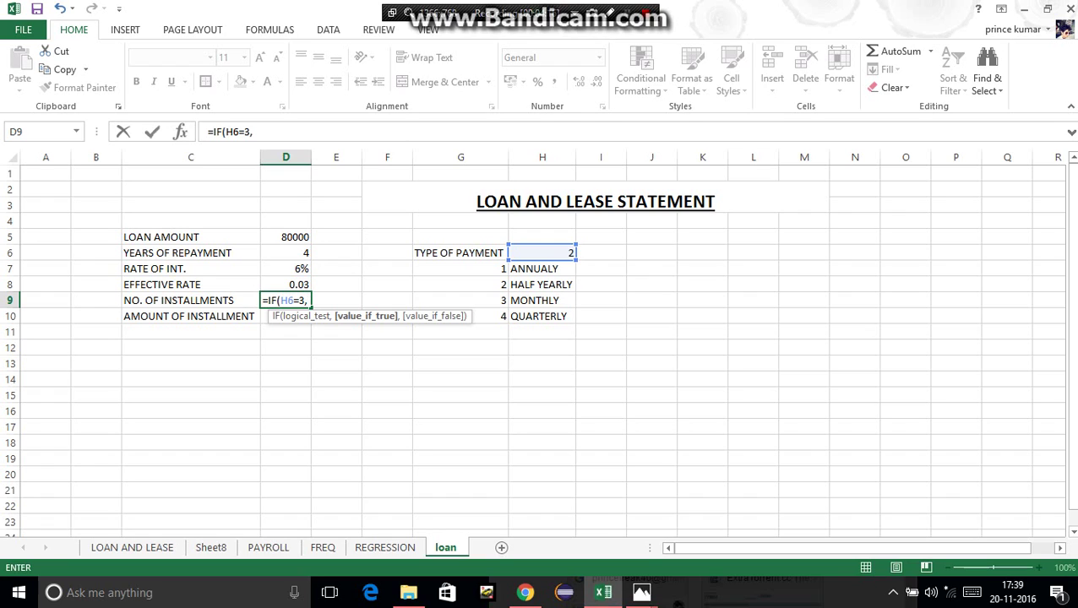
left_click(285, 253)
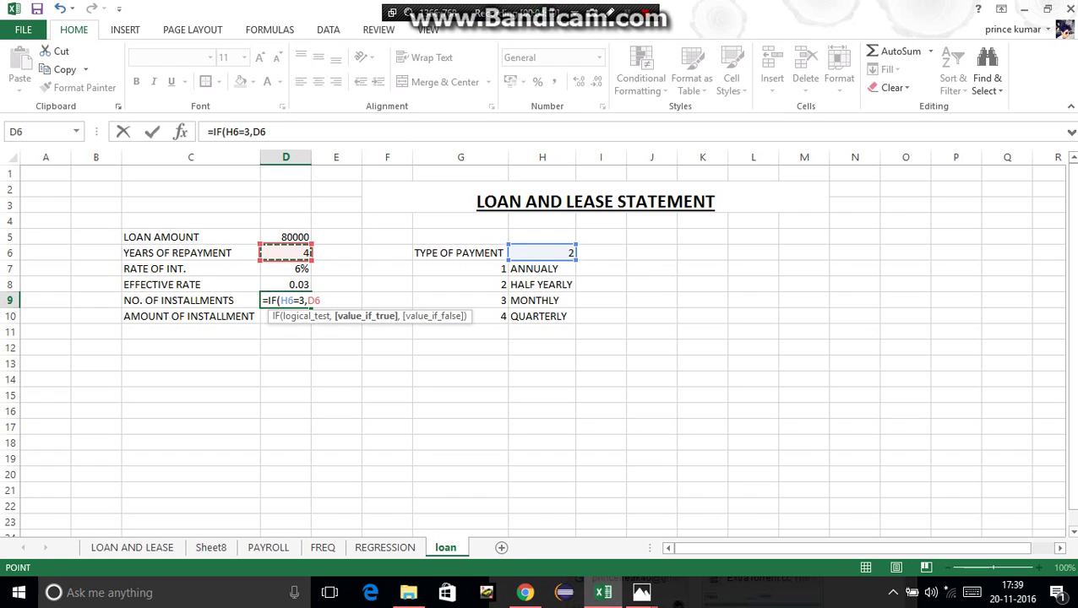
type("*12,")
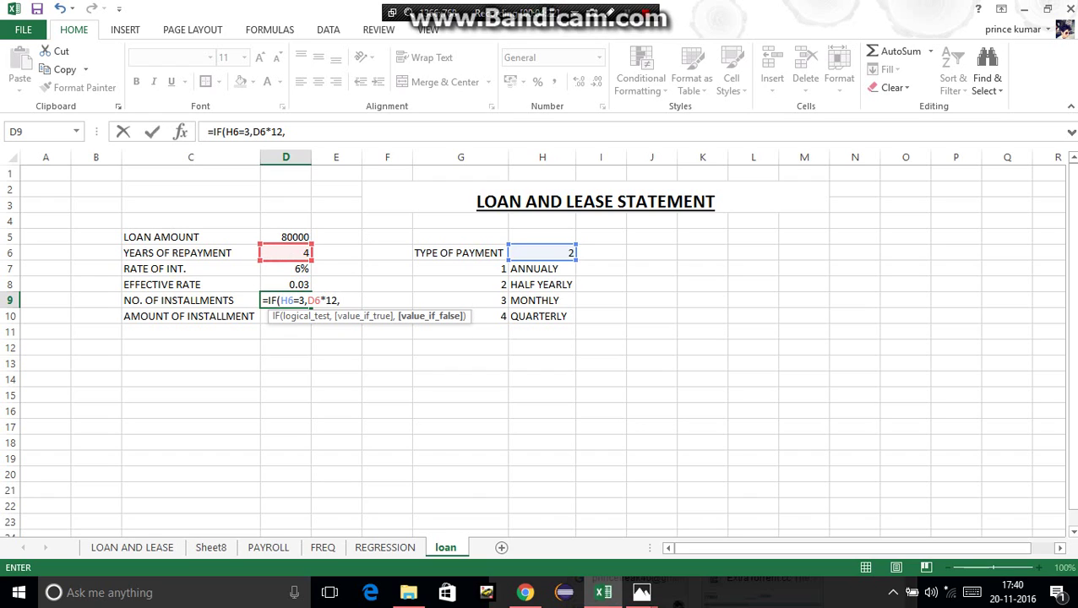
left_click(286, 252)
type("*")
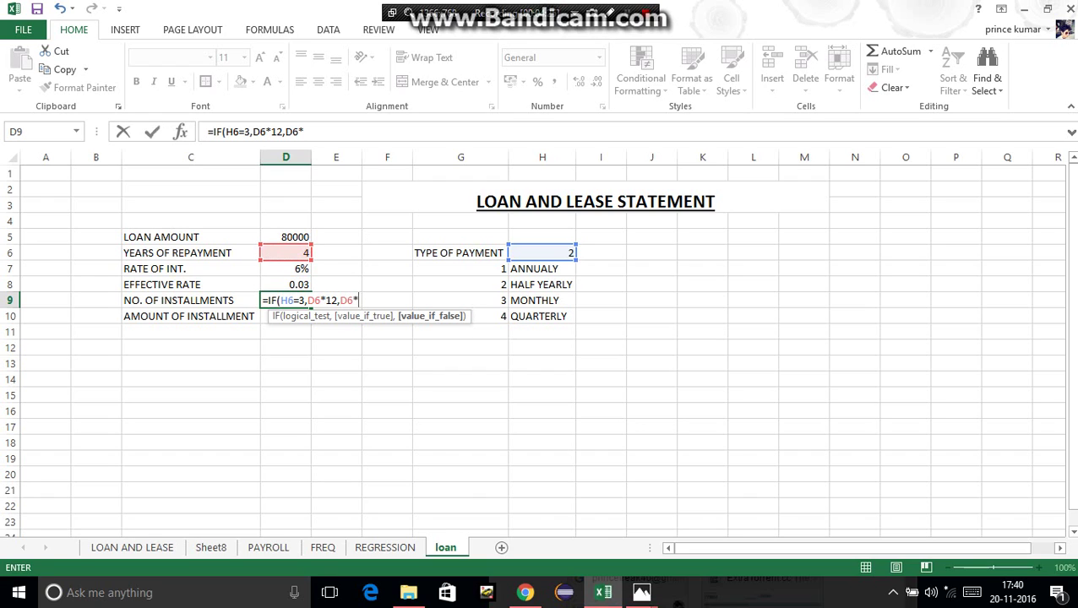
left_click(542, 253)
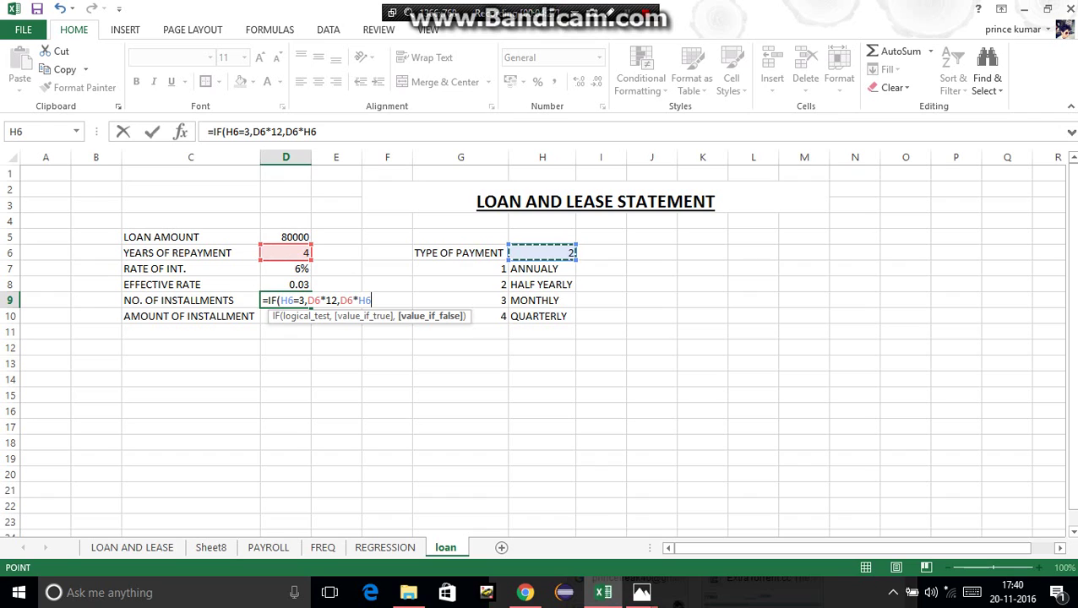
key("Return")
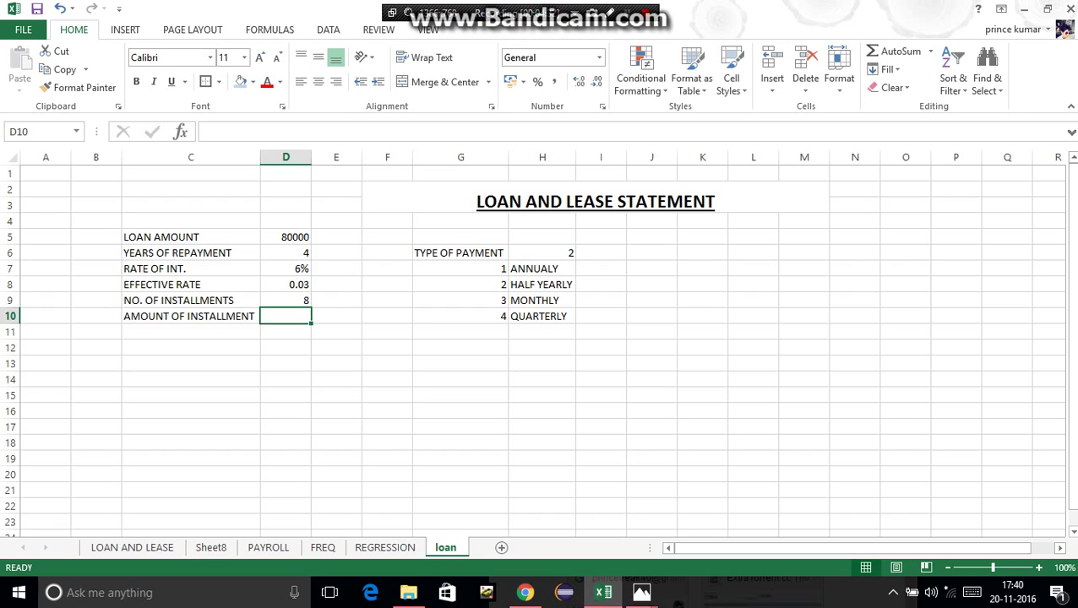
- Calculate the amount of installment in D10 with the formula =PMT(D8,D9,-D5,0,0)
type("=PMT")
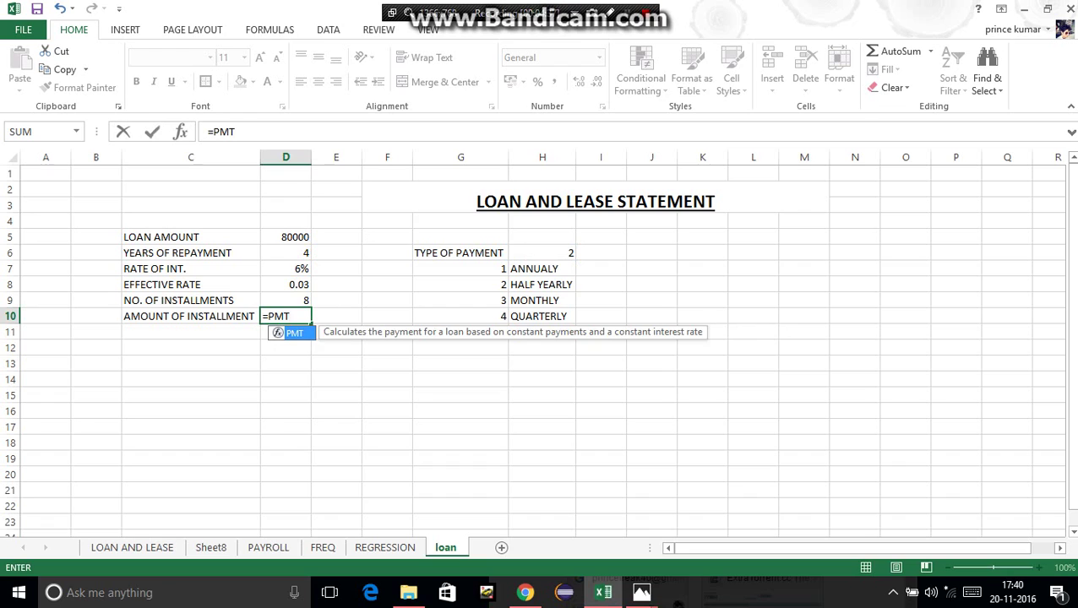
type("(")
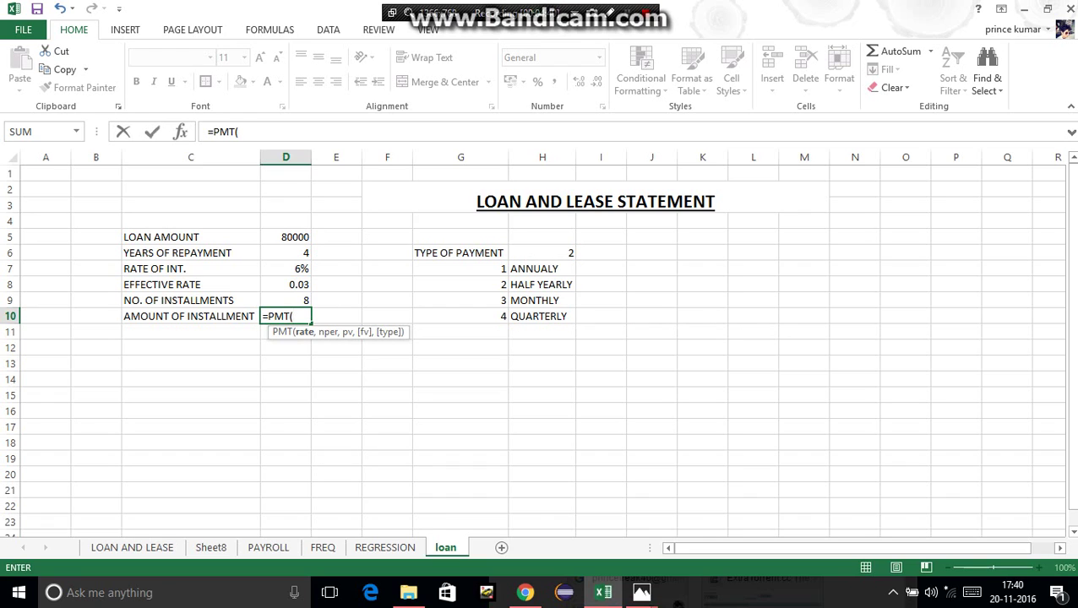
left_click(285, 284)
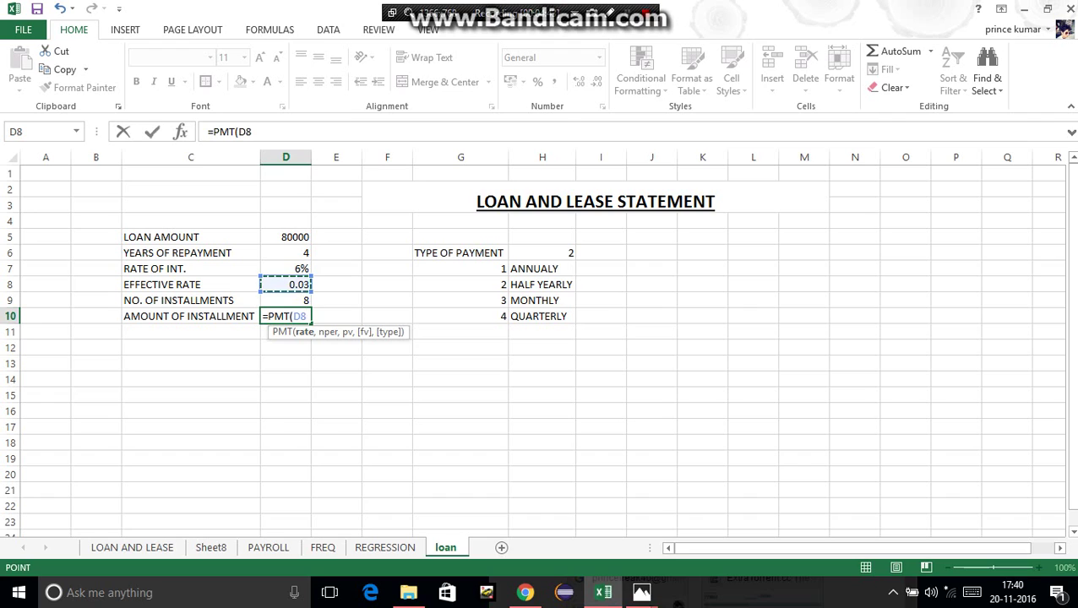
type(",")
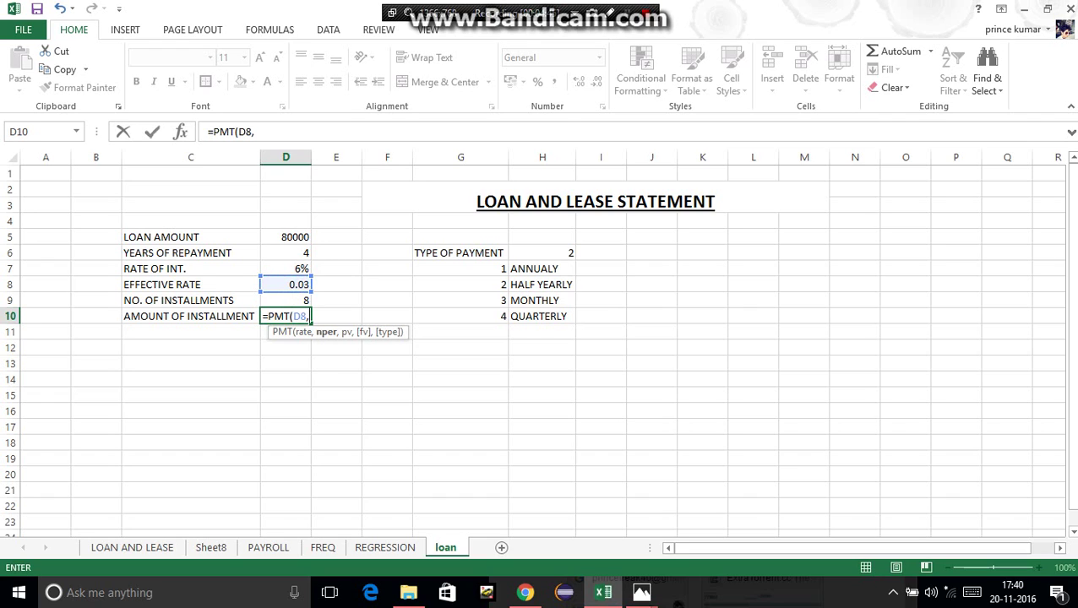
left_click(286, 300)
type(",")
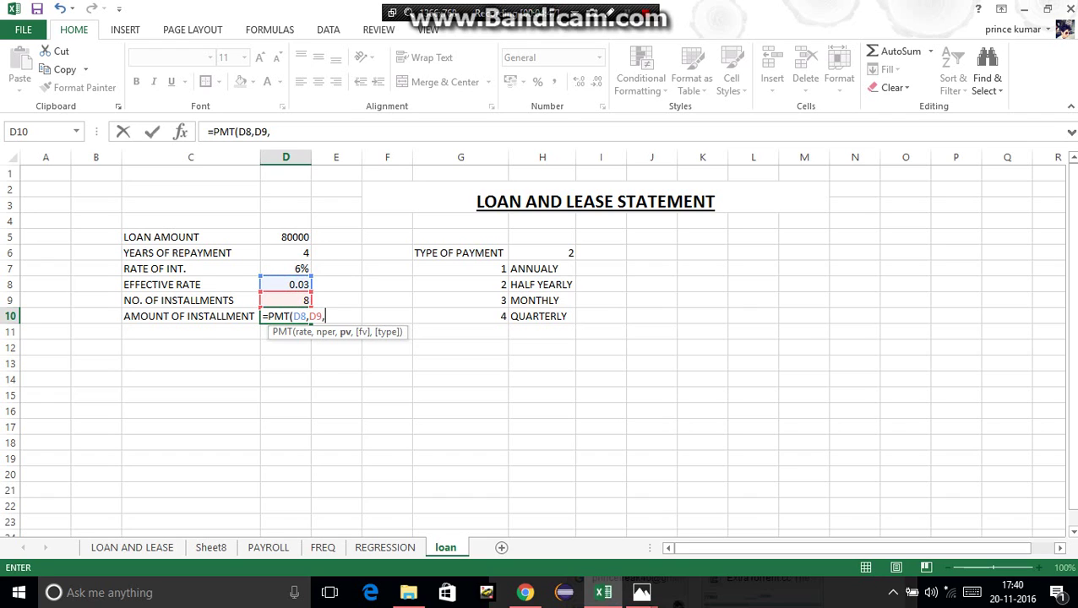
type("-")
left_click(285, 238)
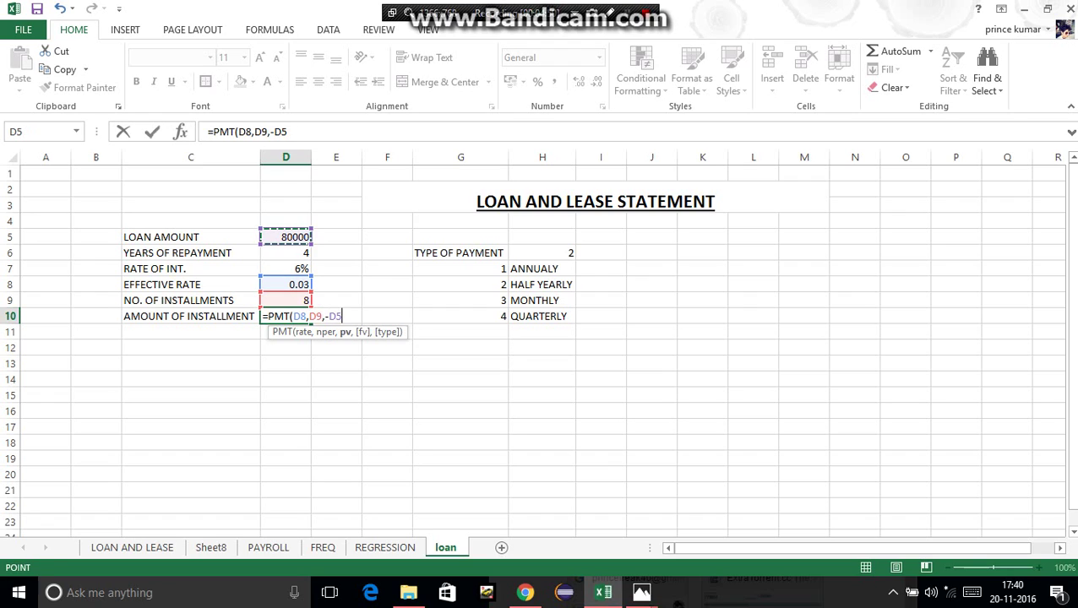
type(",0,0")
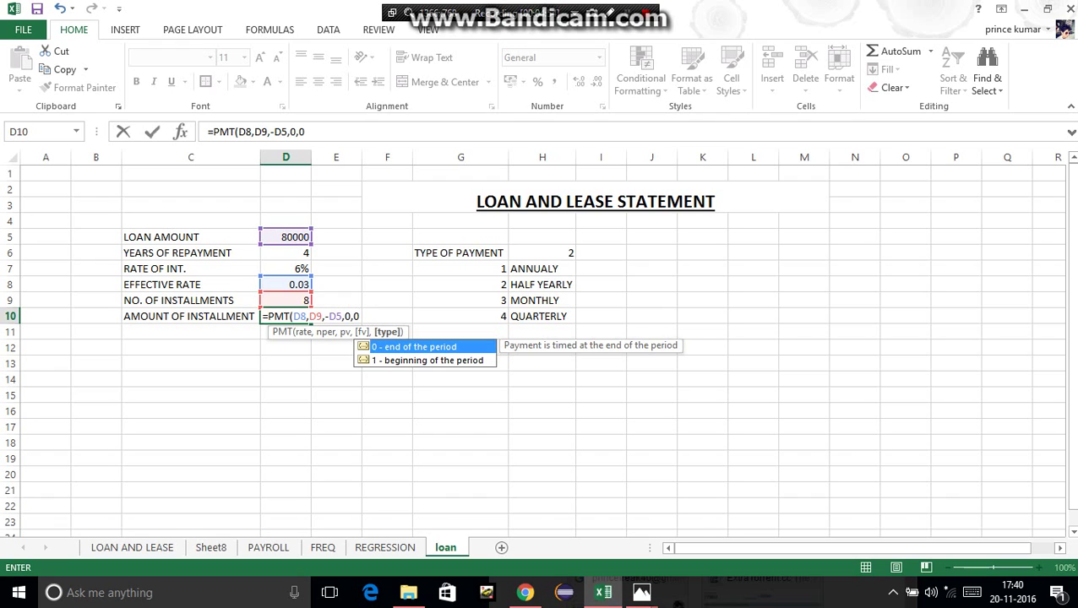
type(")")
key("Return")
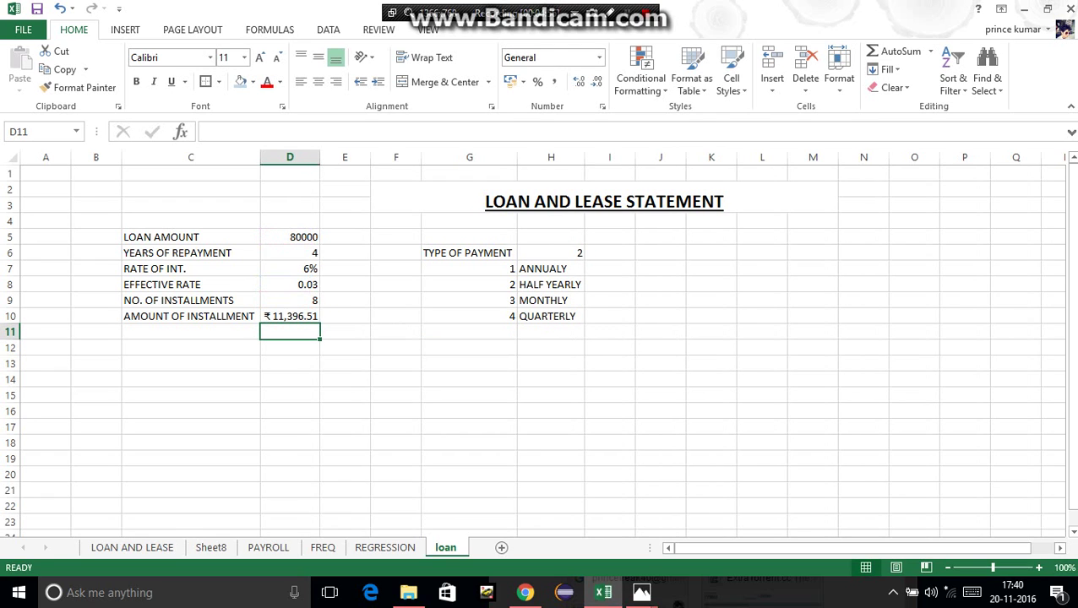
- Change the installment amount in D10 from currency to a plain number format with two decimal places
key("Up")
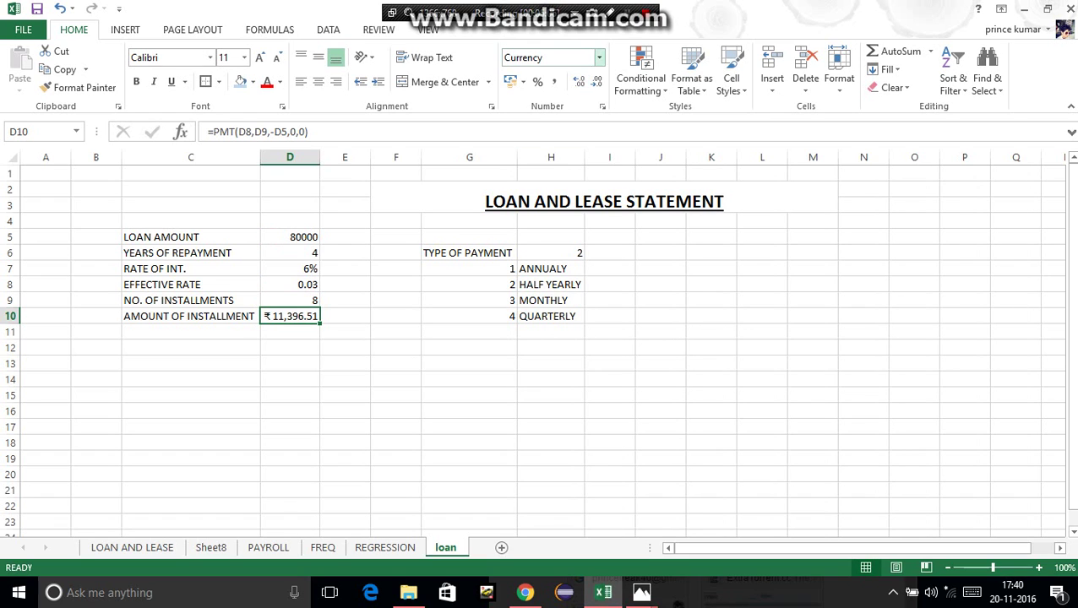
left_click(599, 57)
left_click(577, 89)
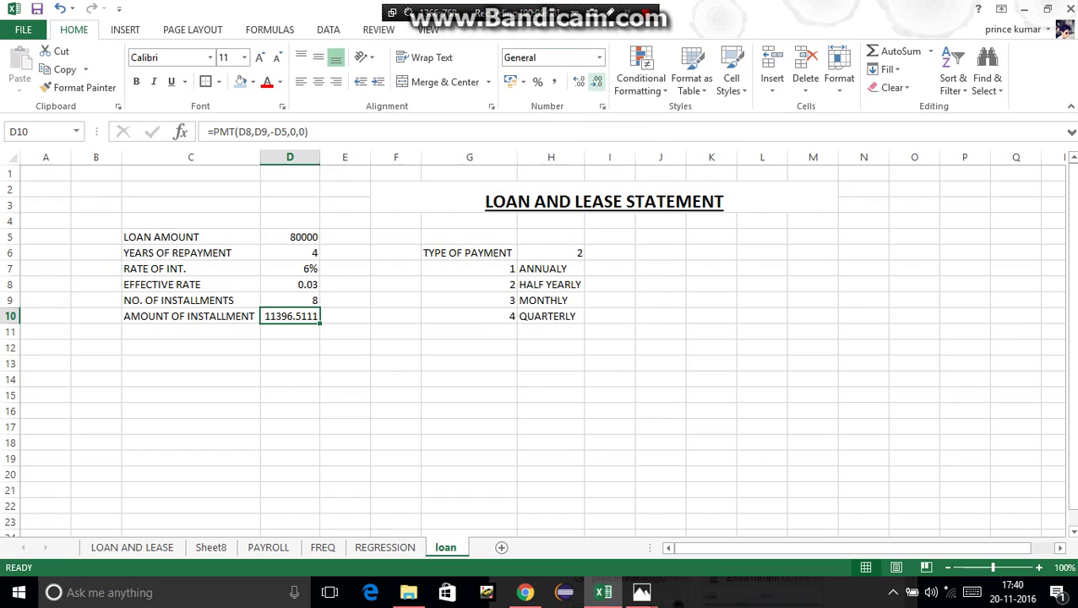
left_click(395, 395)
left_click(289, 316)
left_click(596, 81)
left_click(596, 81)
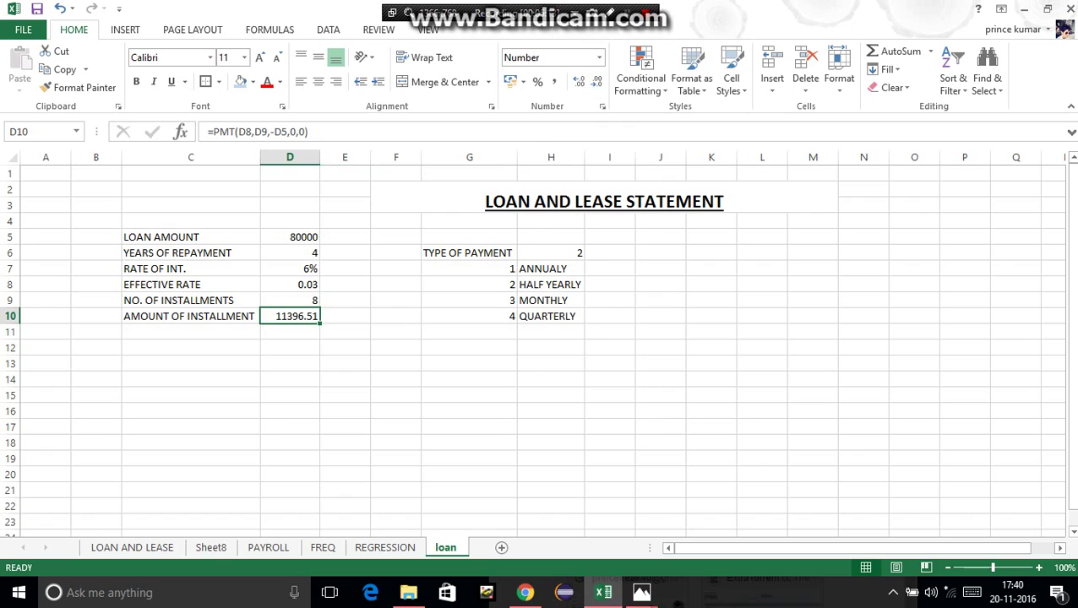
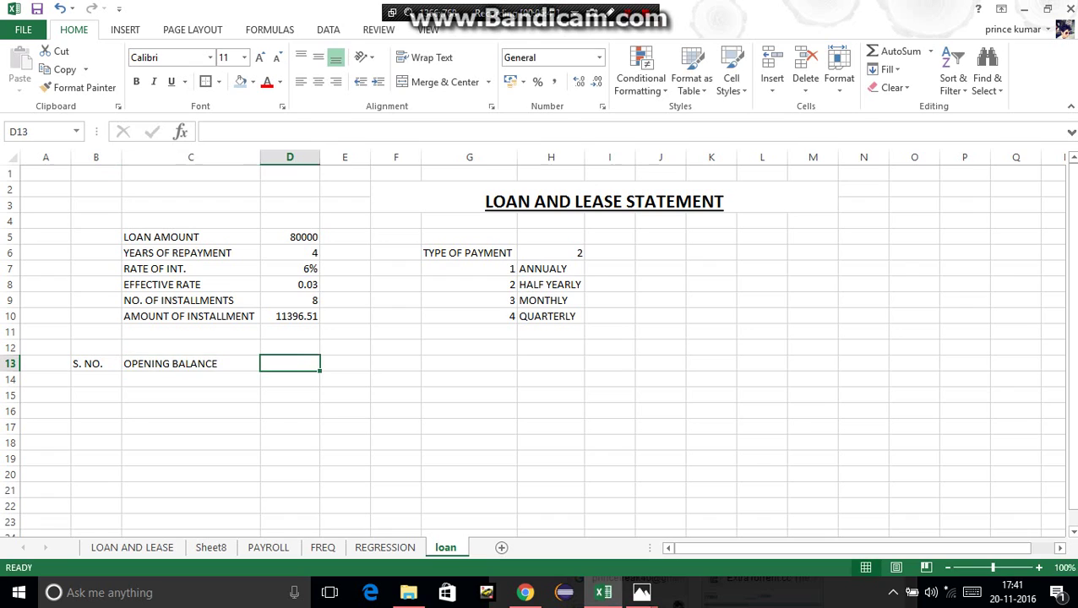
- Add the schedule headings INTEREST in D13, INSTALLMENT in E13 and CLOSING BALANCE in F13
type("INTER")
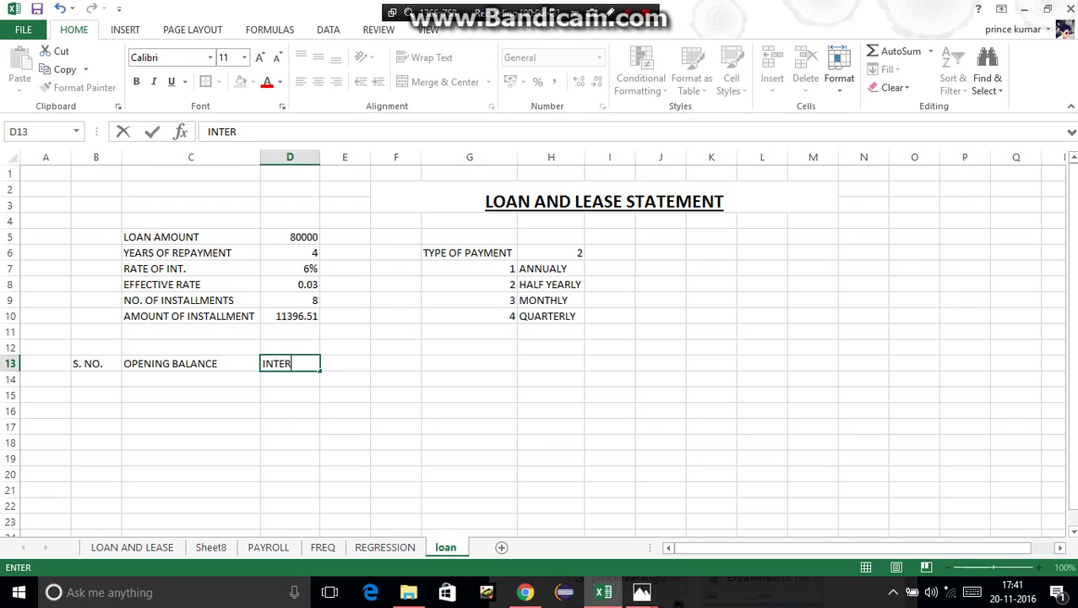
type("EST")
key("Tab")
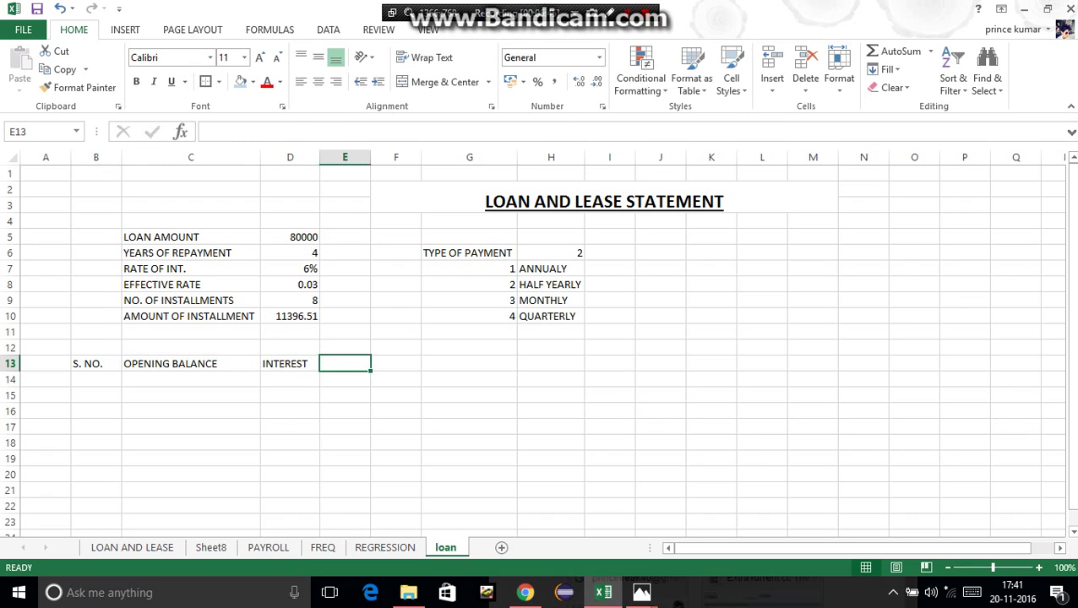
type("INST")
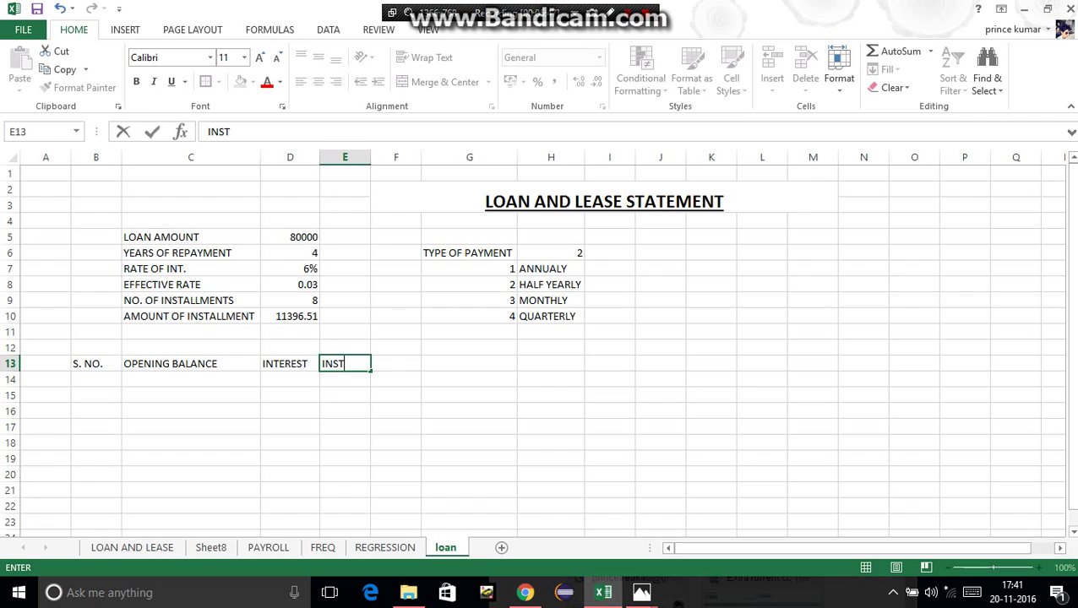
type("ALLMENT")
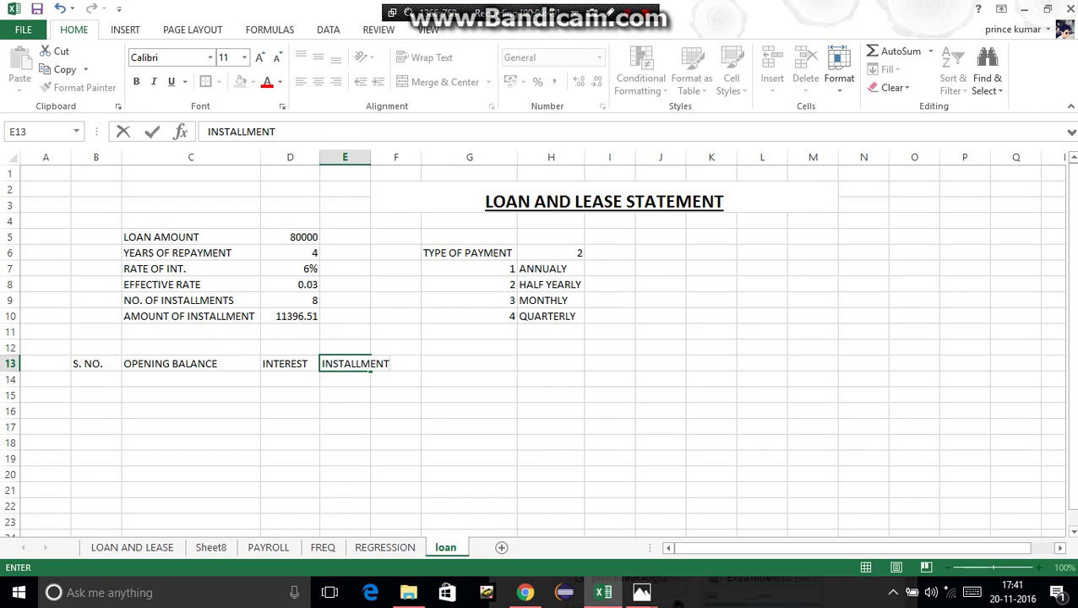
key("Tab")
type("CLOSING")
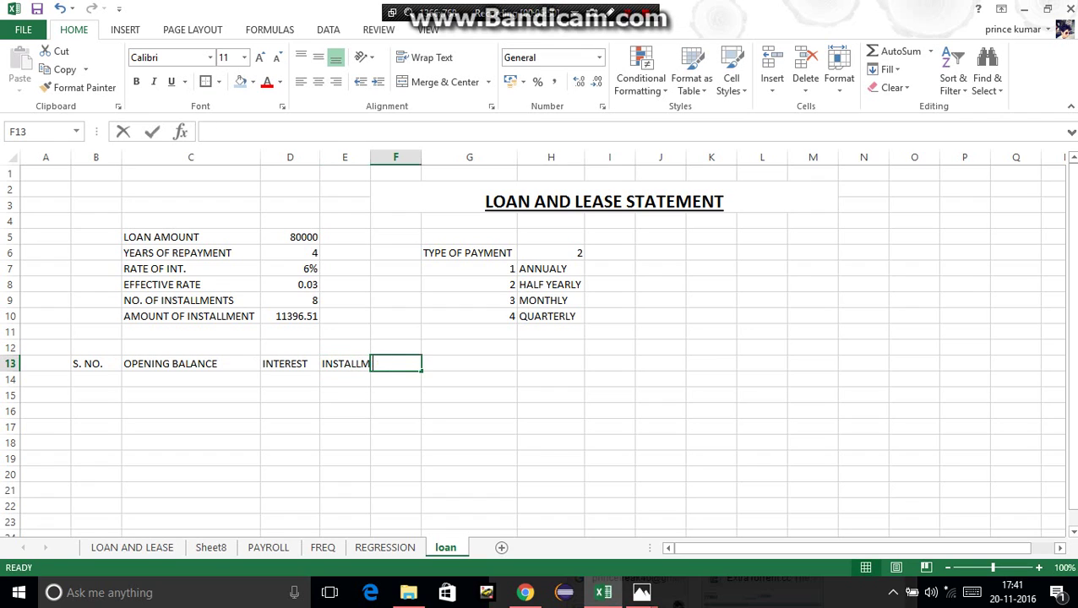
type(" C")
key("BackSpace")
type("BALANCE")
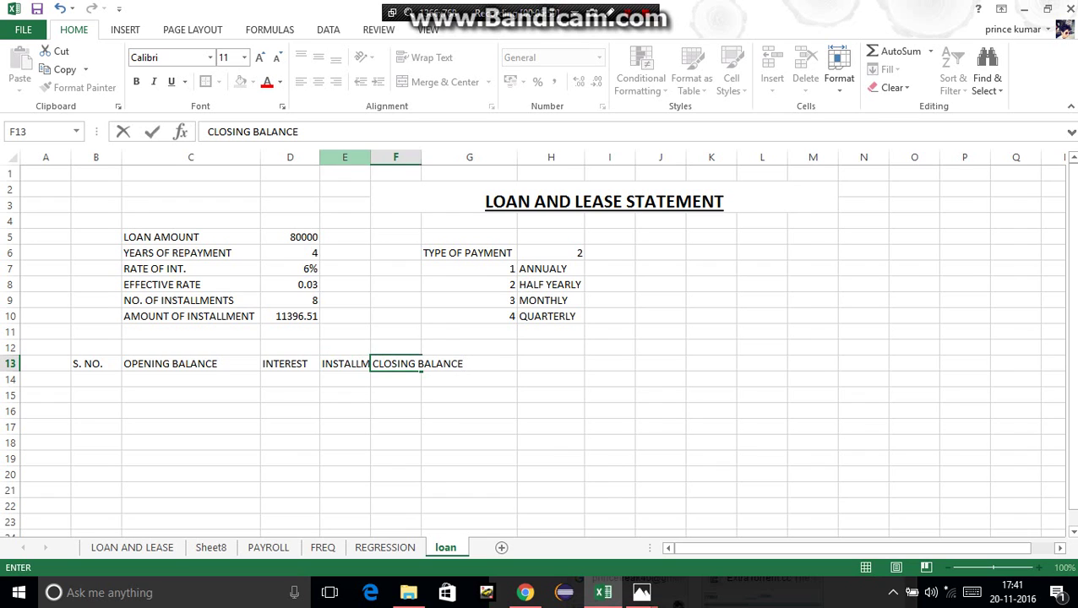
- Autofit the widths of columns E and F to their INSTALLMENT and CLOSING BALANCE headings
double_click(370, 157)
left_click(492, 426)
left_click(492, 426)
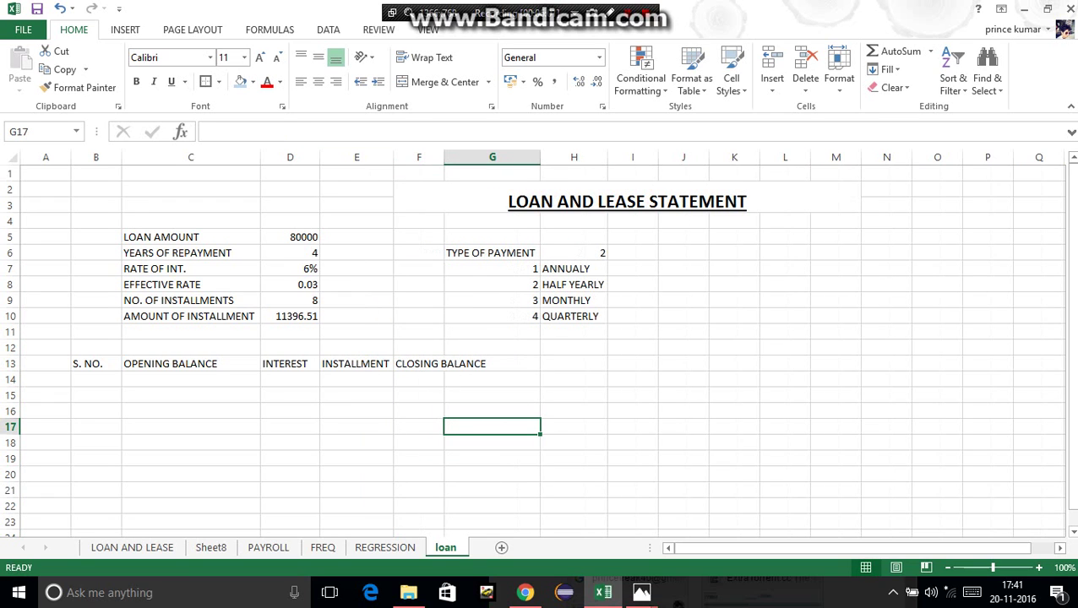
double_click(445, 157)
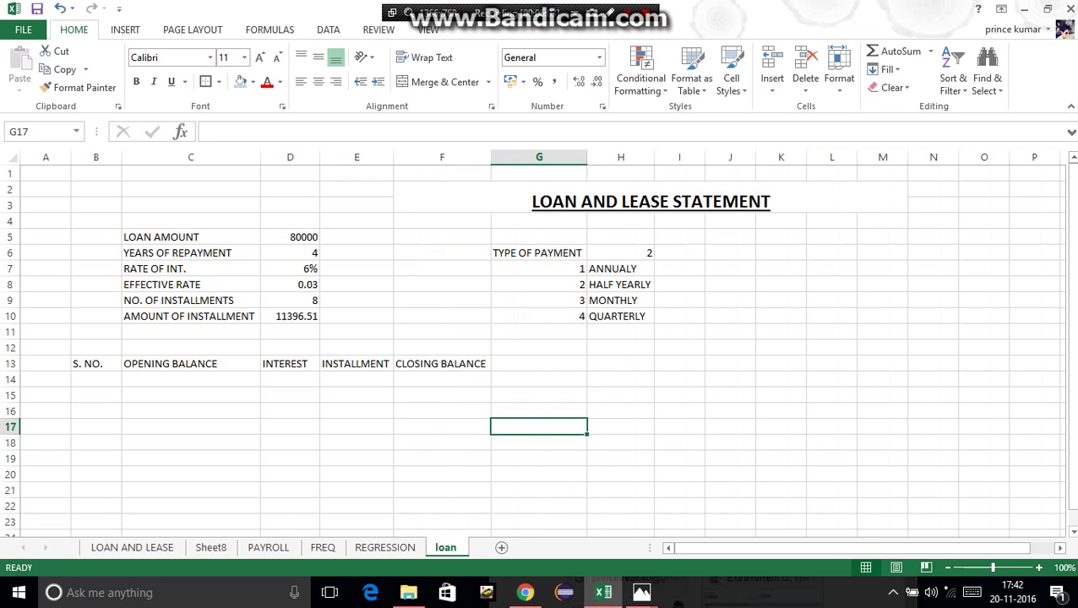
- Fill the S. NO. column with the series 1 to 9 in B14:B22
left_click(96, 379)
type("1")
key("Return")
type("2")
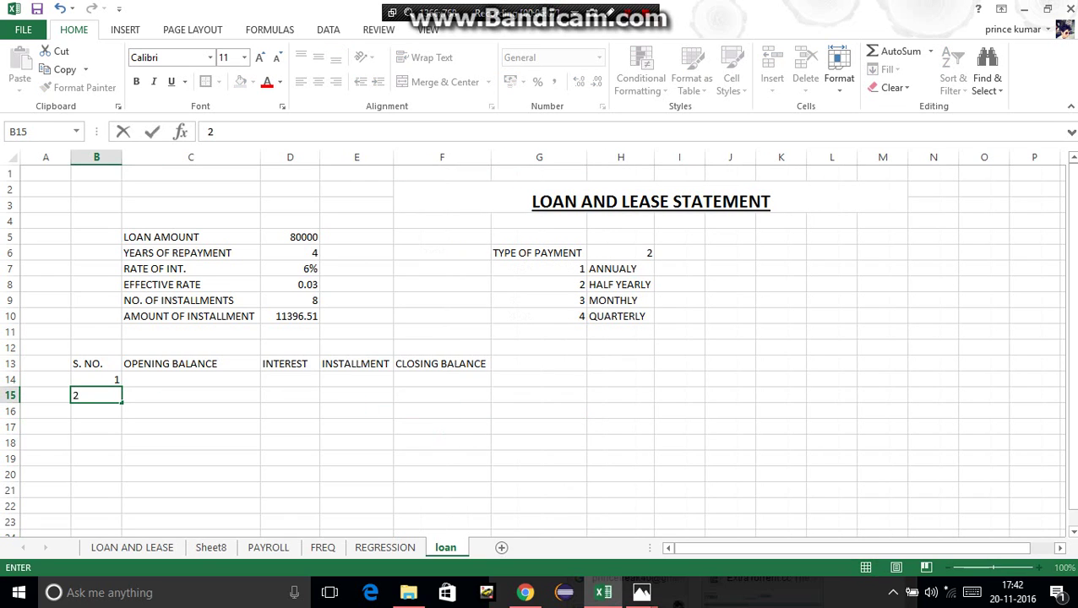
left_click(169, 379)
left_click(96, 379)
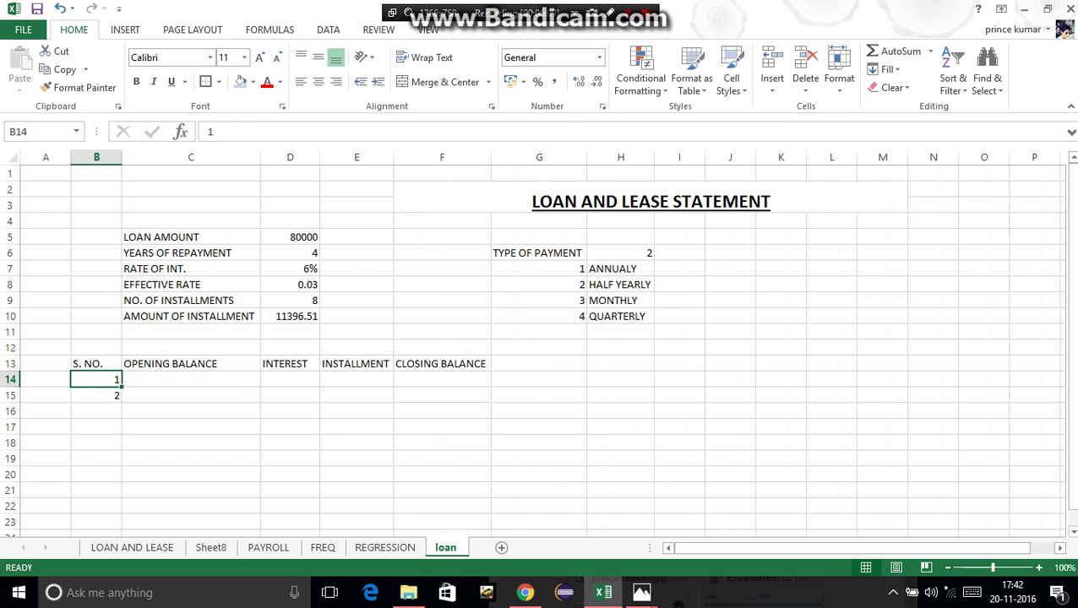
key("shift+Down")
left_click_drag(122, 403, 121, 509)
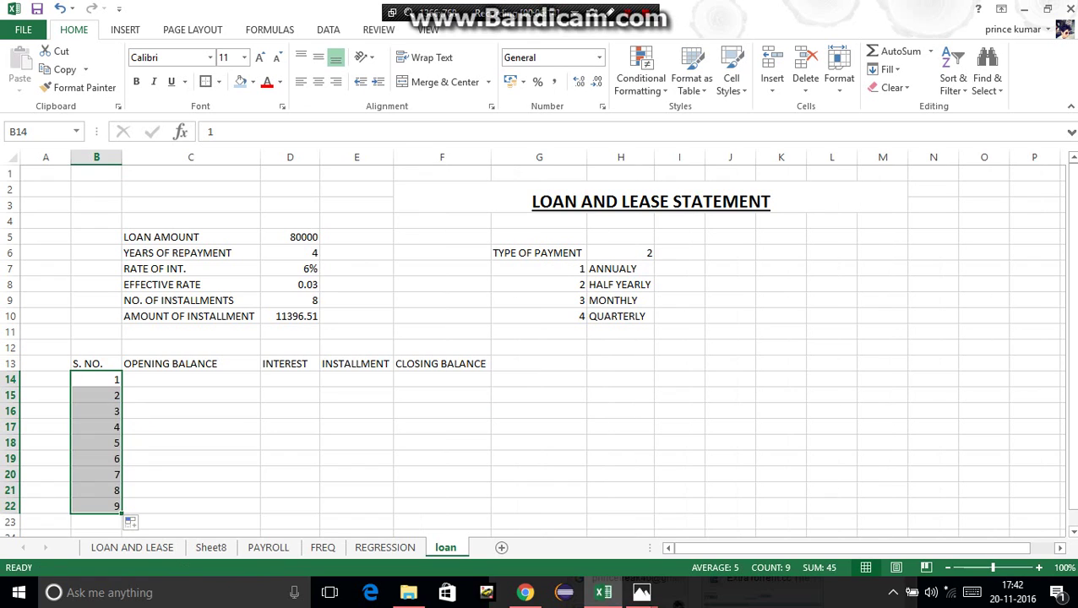
- Link the first opening balance in C14 to the loan amount with the formula =D5
left_click(191, 379)
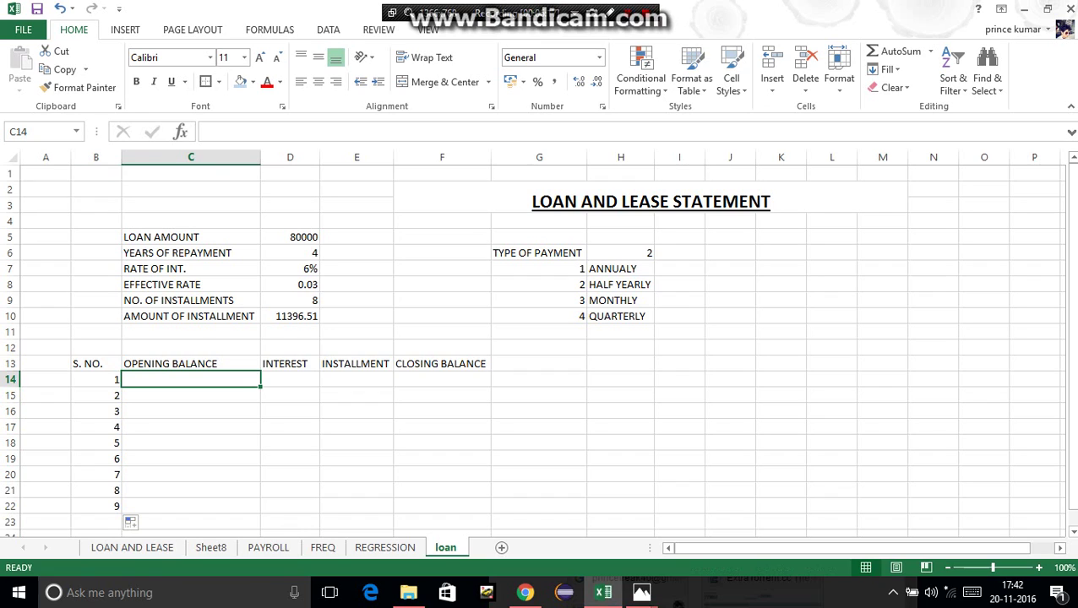
type("=")
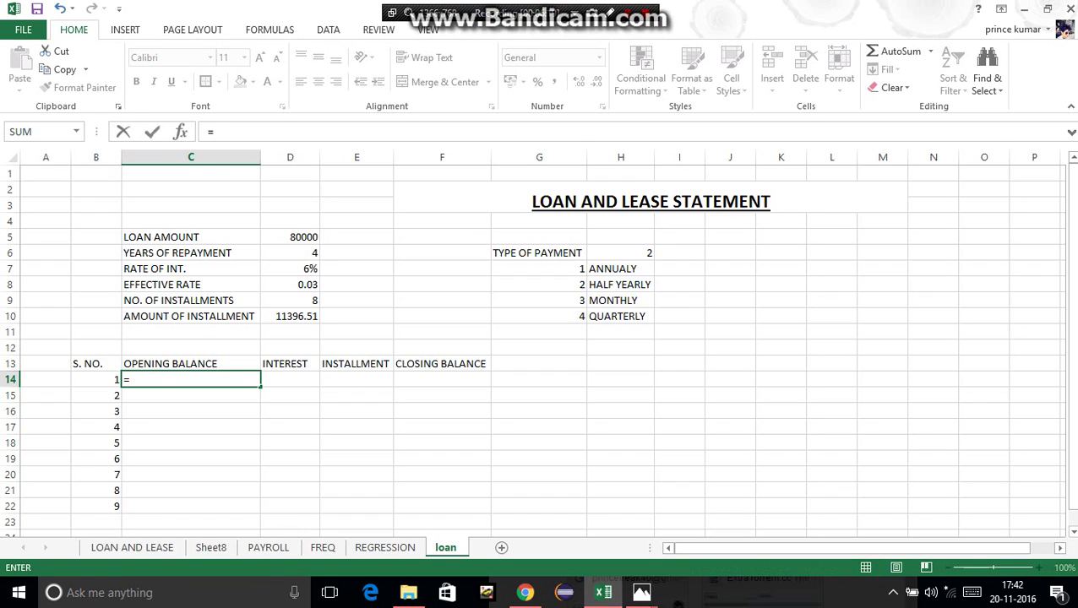
left_click(289, 238)
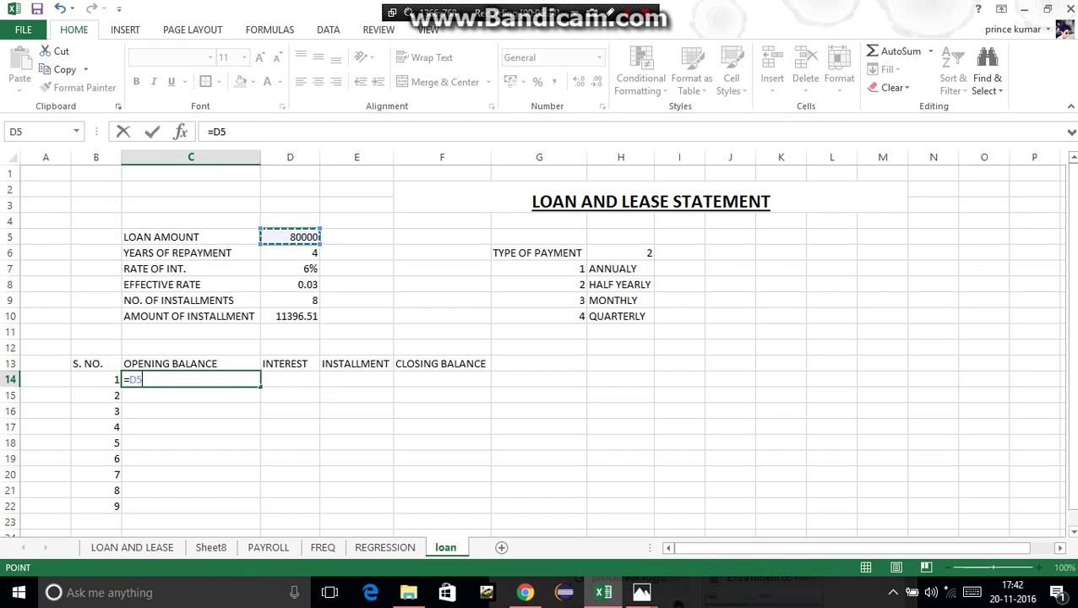
key("Return")
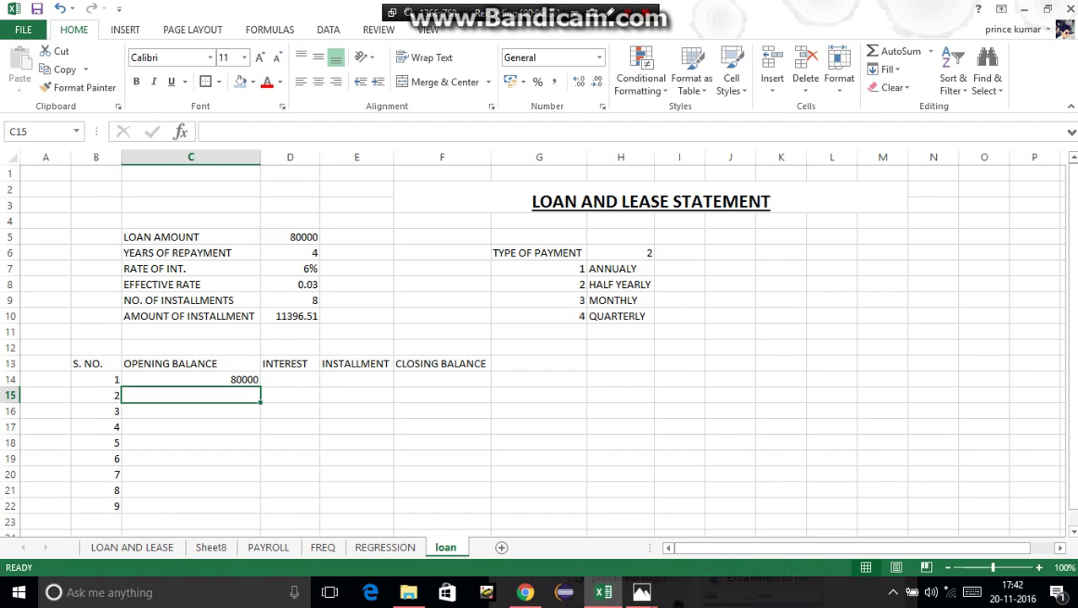
- Calculate the first interest amount in D14 with the formula =D5*$D$8, keeping the effective rate reference absolute
left_click(290, 380)
type("=")
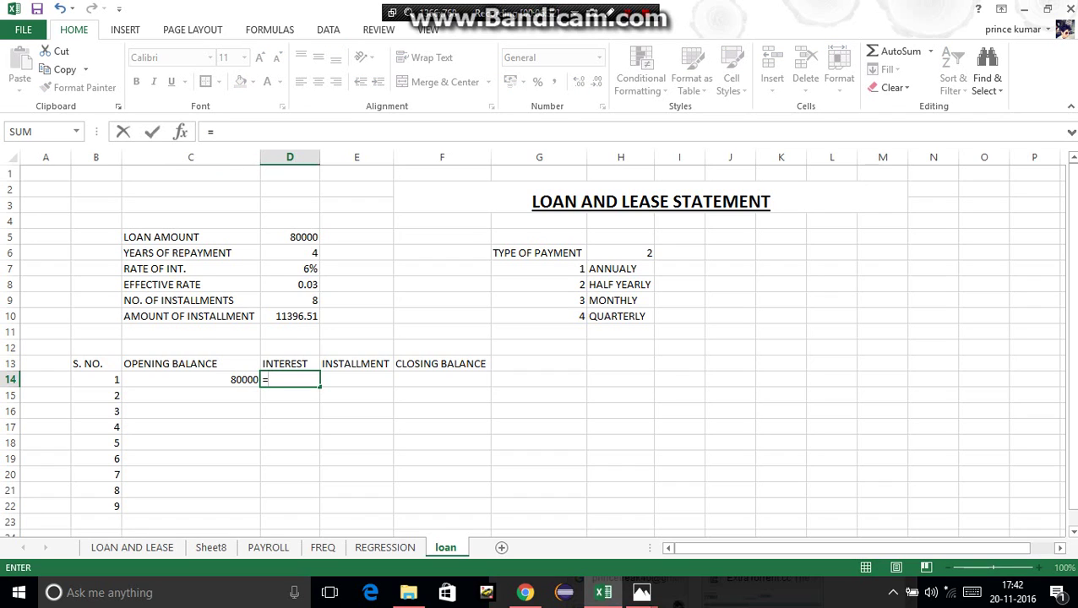
left_click(289, 237)
type("*")
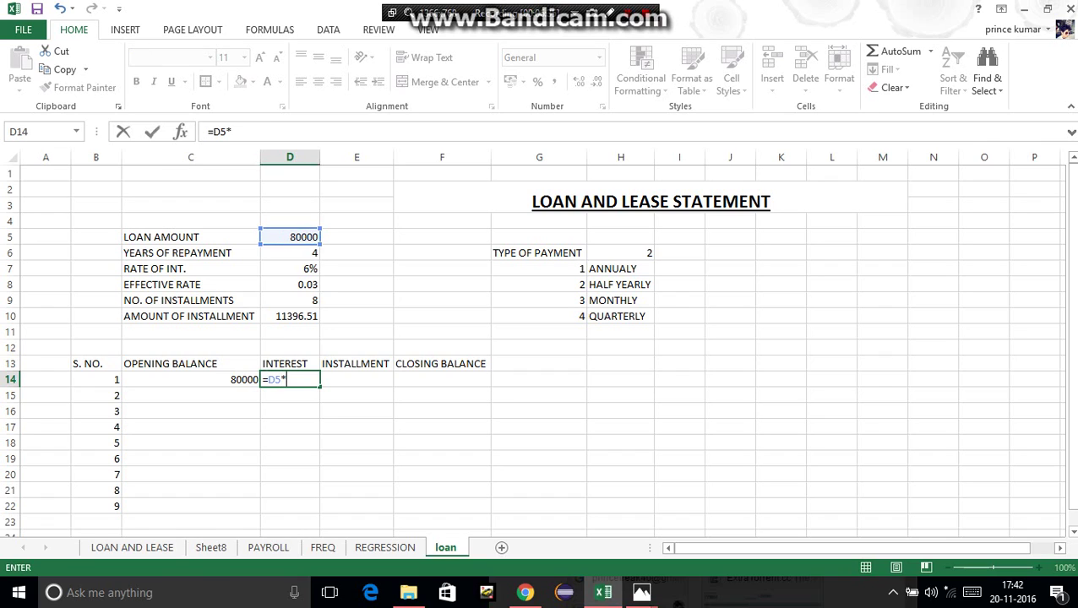
left_click(290, 285)
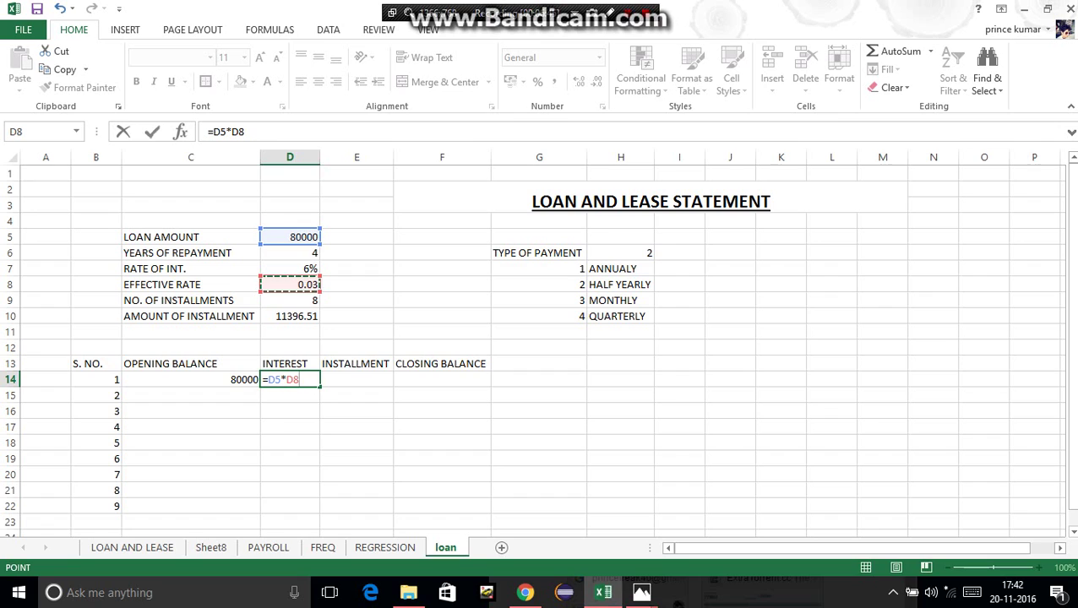
key("F4")
key("Return")
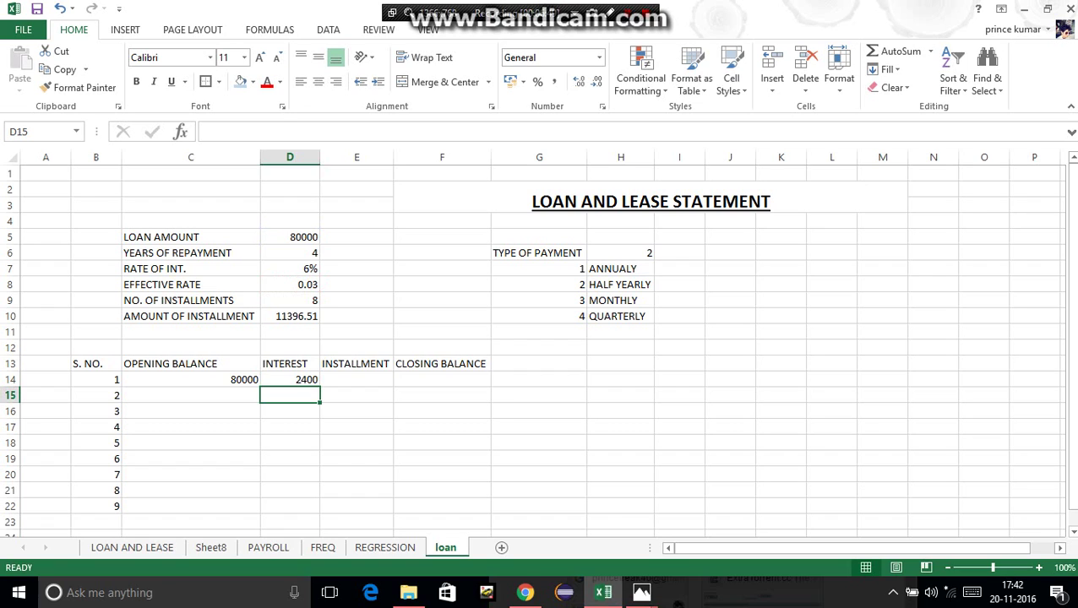
- Link the first installment in E14 to the amount of installment with the absolute reference =$D$10
left_click(356, 379)
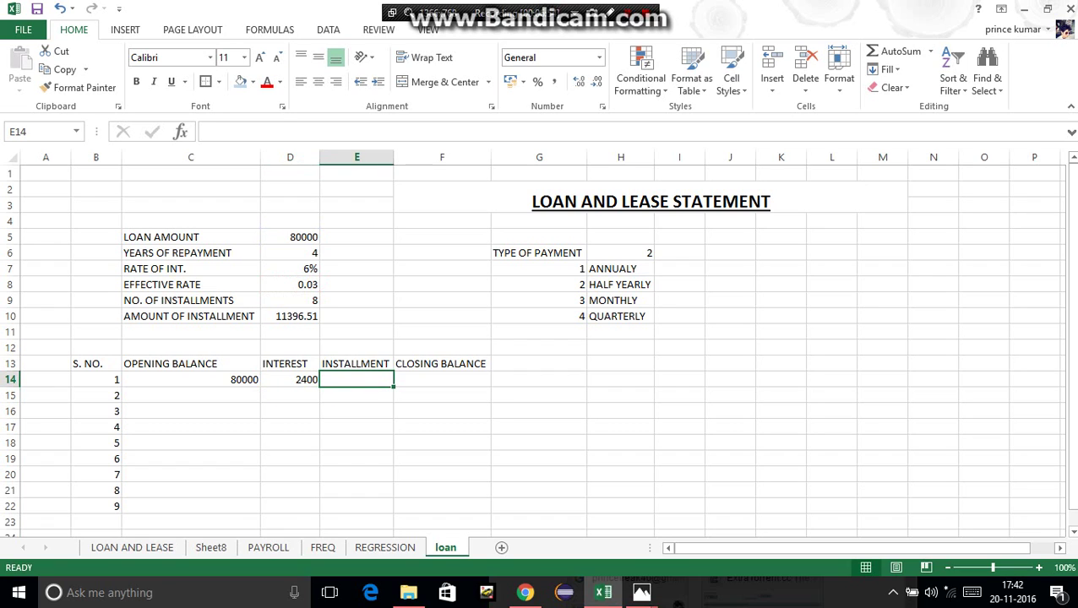
type("=")
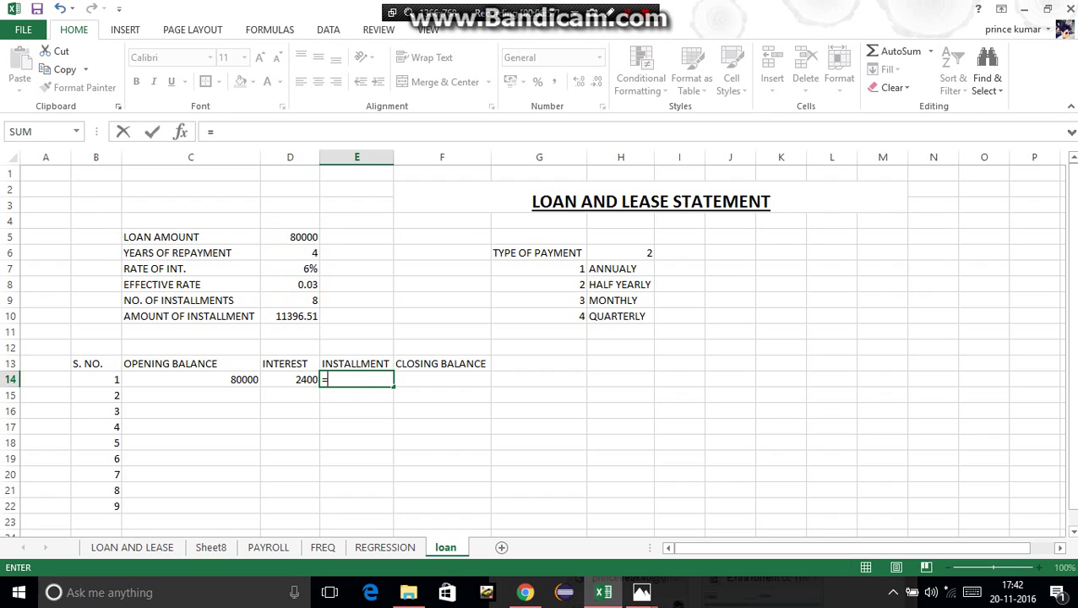
left_click(289, 316)
key("F4")
key("Return")
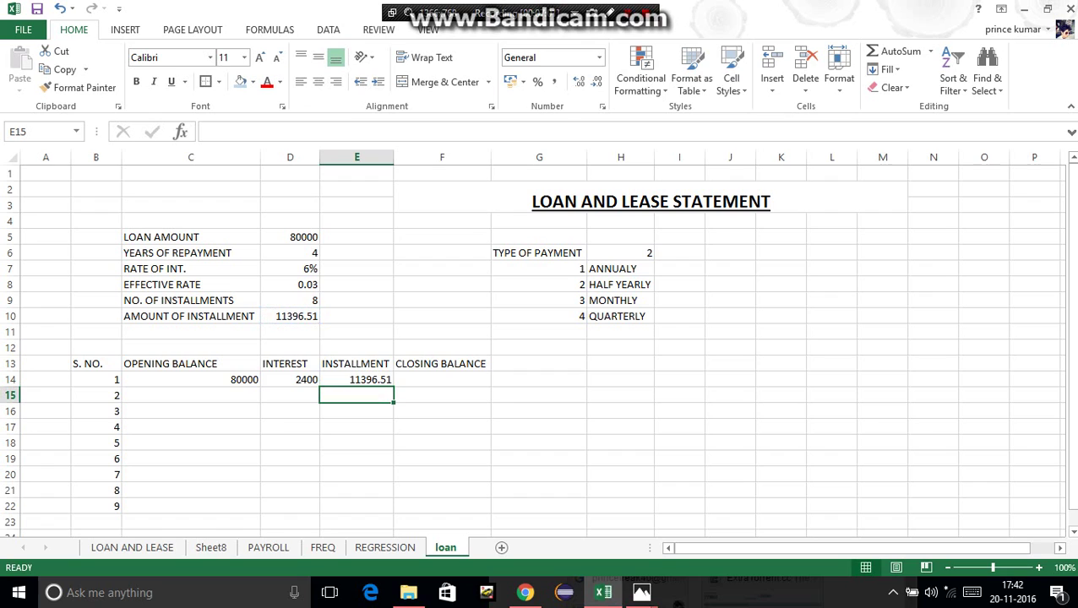
- Calculate the first closing balance in F14 with the formula =C14+D14-E14
left_click(441, 379)
type("=")
left_click(191, 380)
type("+")
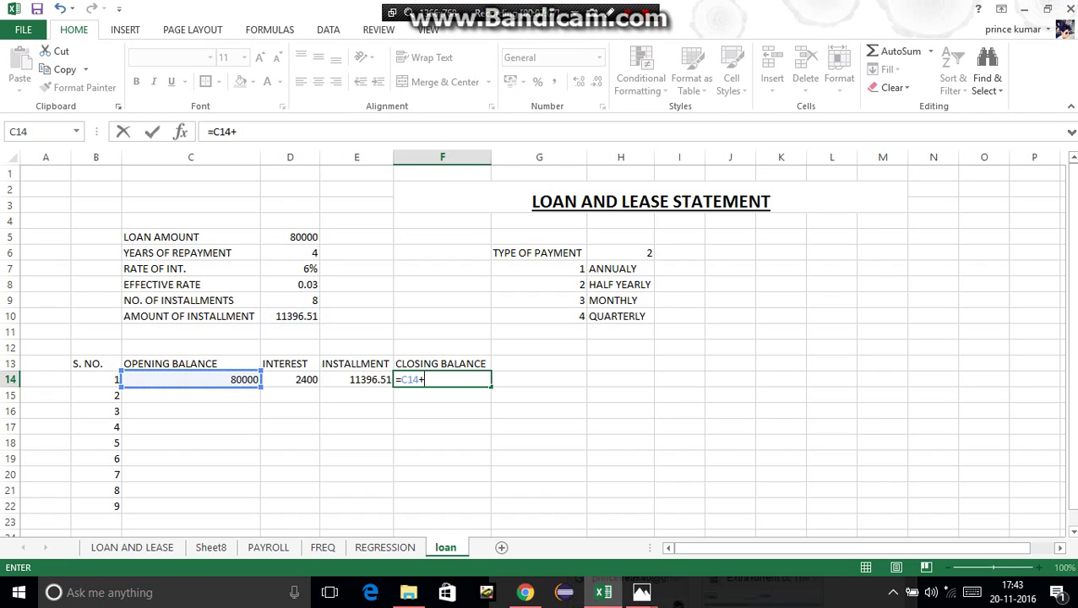
left_click(290, 379)
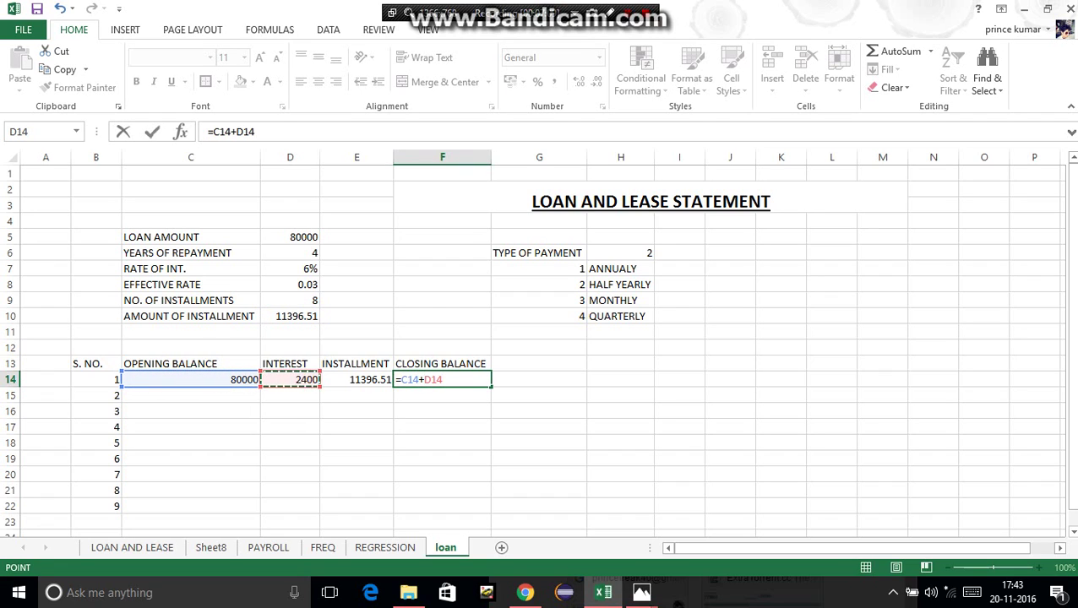
type("-")
left_click(357, 379)
key("Return")
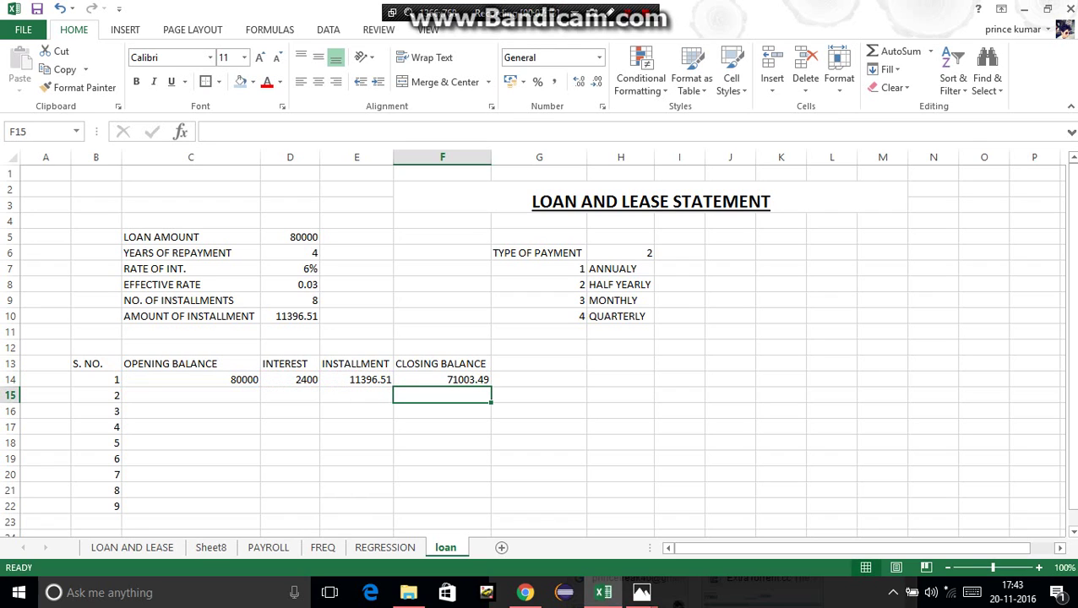